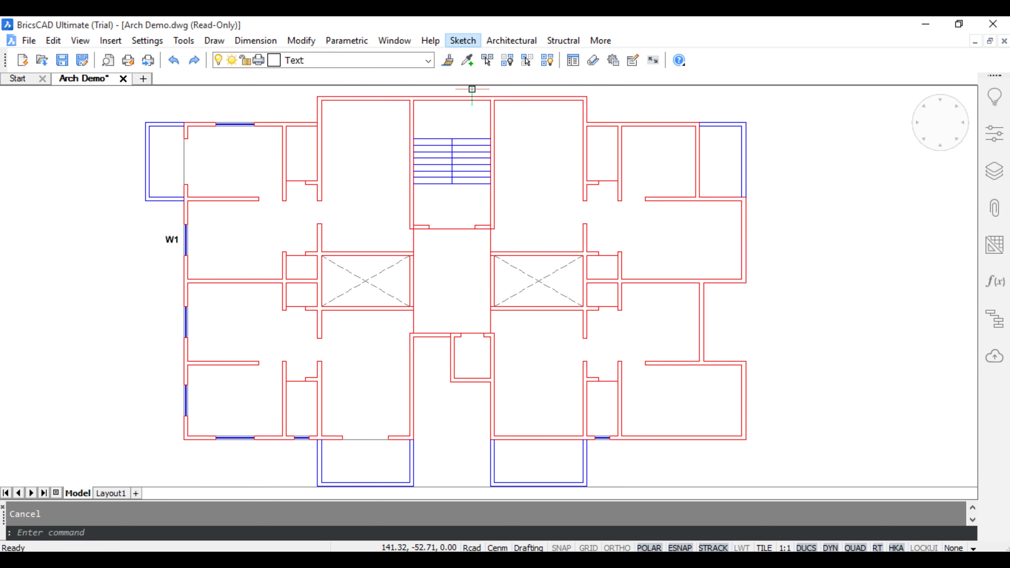
- Label the four outer corner rooms of the floor plan as BED with their room sizes
left_click(463, 40)
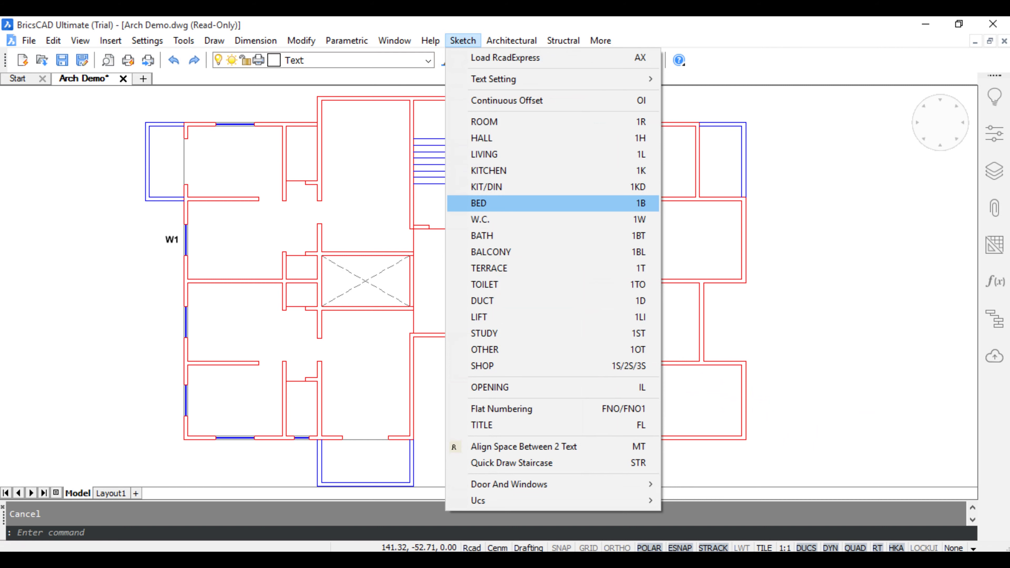
left_click(479, 203)
left_click(680, 417)
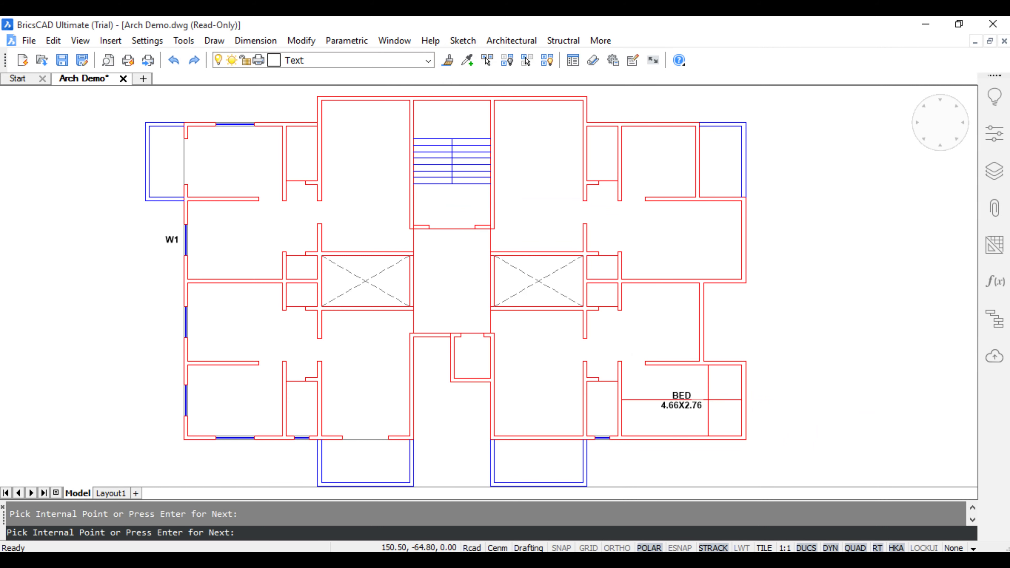
left_click(674, 169)
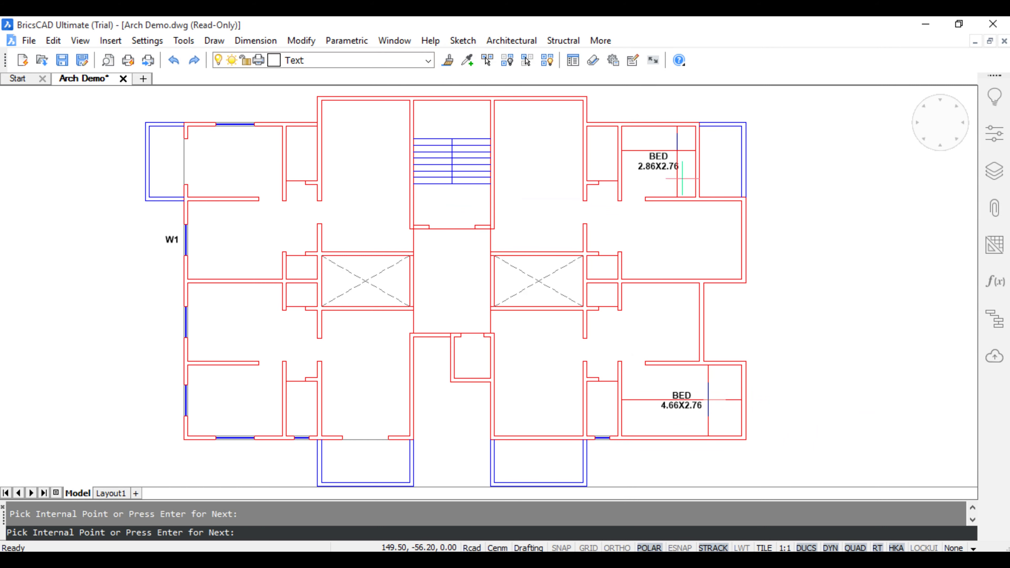
left_click(205, 182)
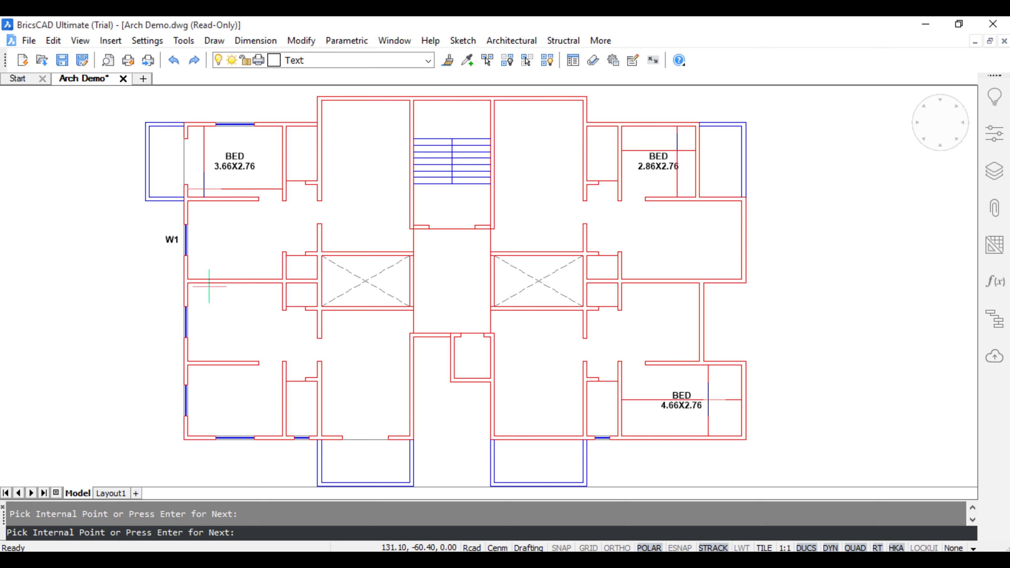
left_click(209, 381)
middle_click_drag(393, 280, 393, 285)
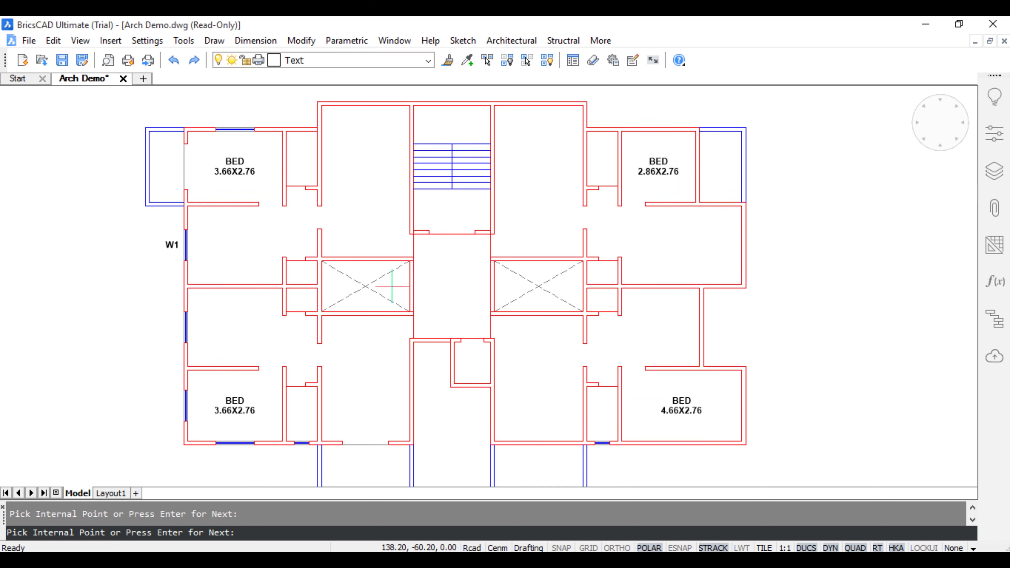
- Label the four large rooms flanking the staircase and central passage as LIVING with their room sizes
left_click(462, 40)
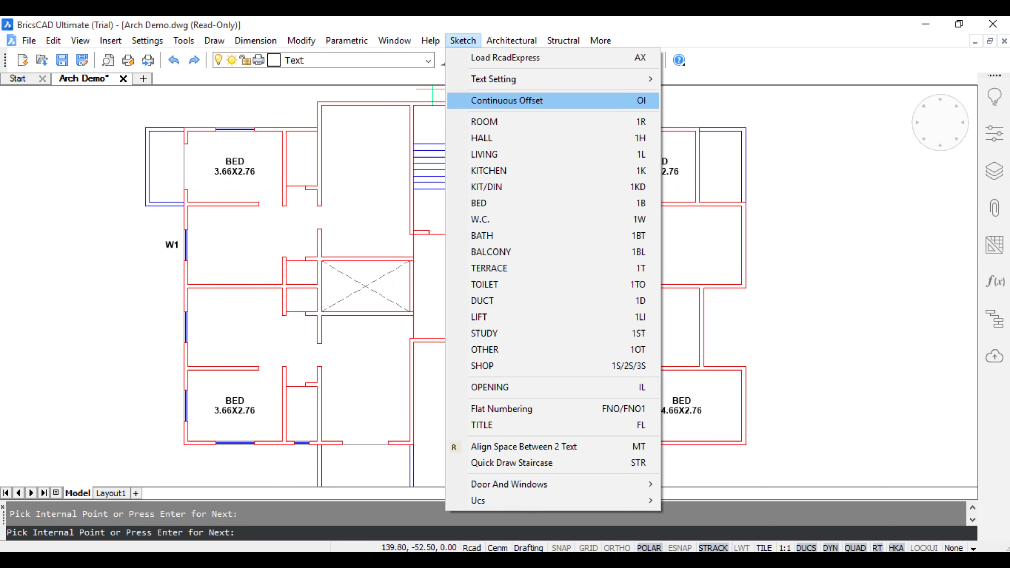
left_click(484, 154)
left_click(554, 139)
left_click(355, 135)
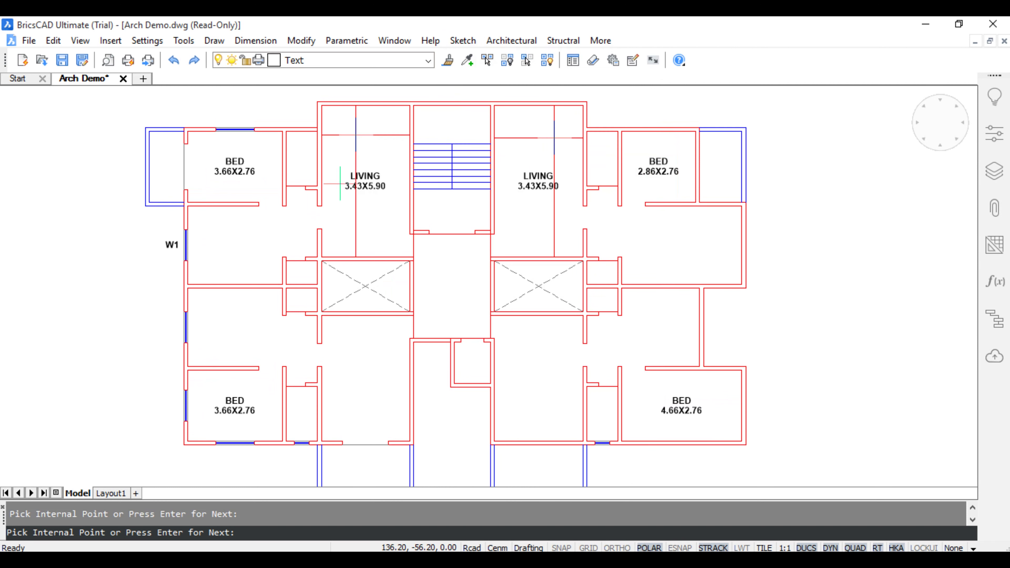
left_click(327, 415)
left_click(530, 423)
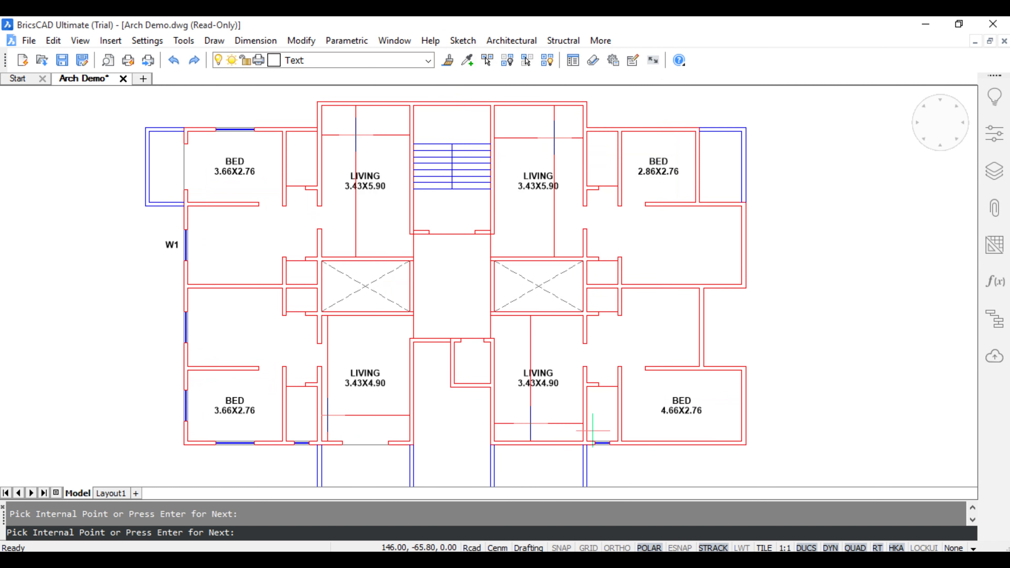
middle_click_drag(530, 422, 536, 423)
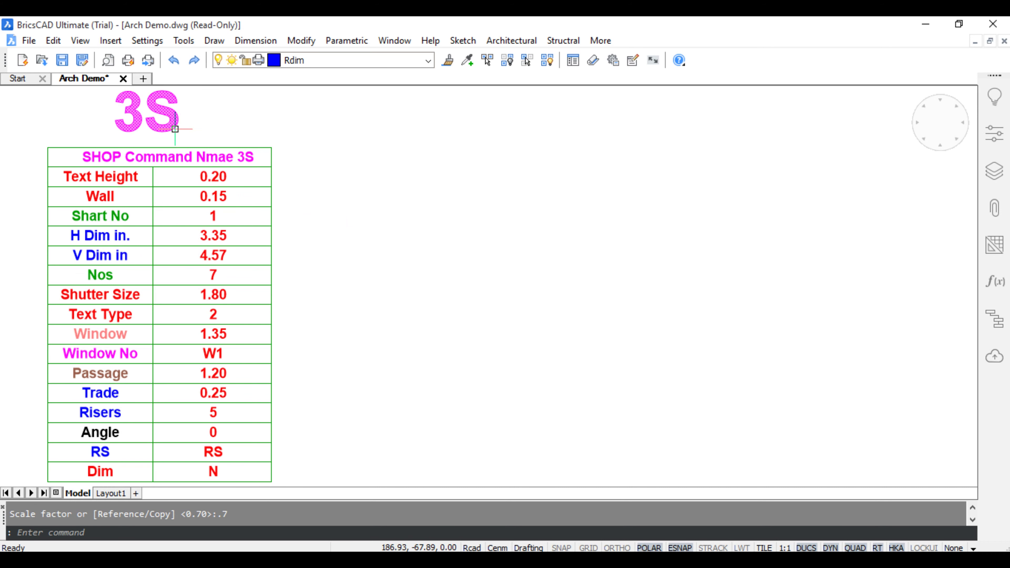
- Run the 3S shop command with the Result option on the parameter table and place the row of shops beside the table
mouse_move(208, 134)
type("3s")
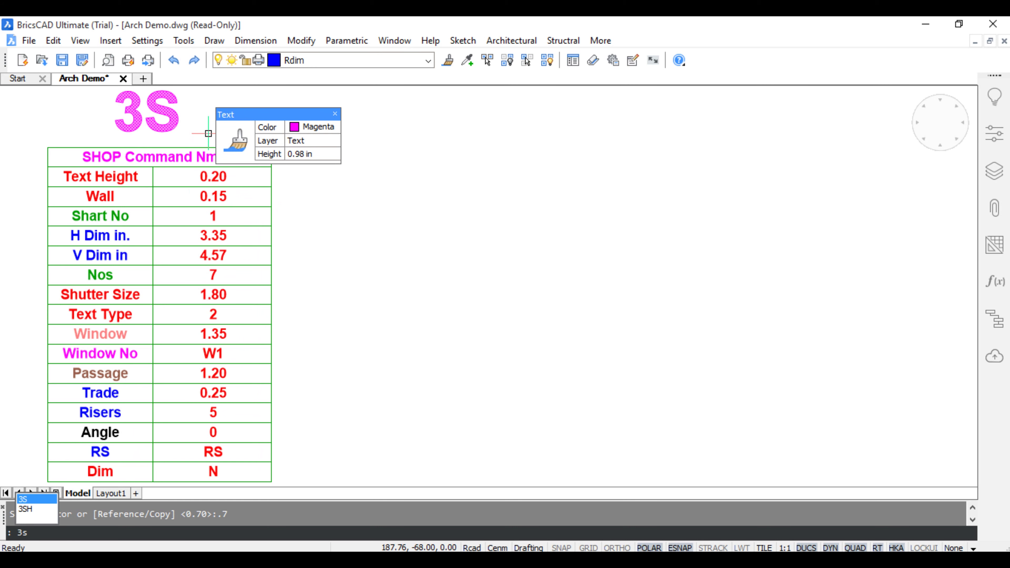
key("Return")
type("r")
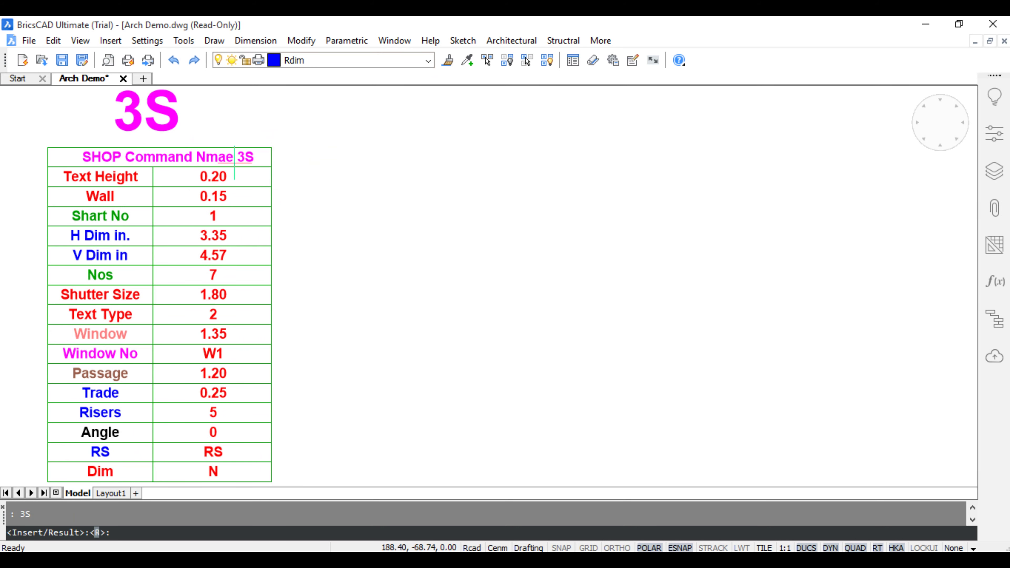
key("Return")
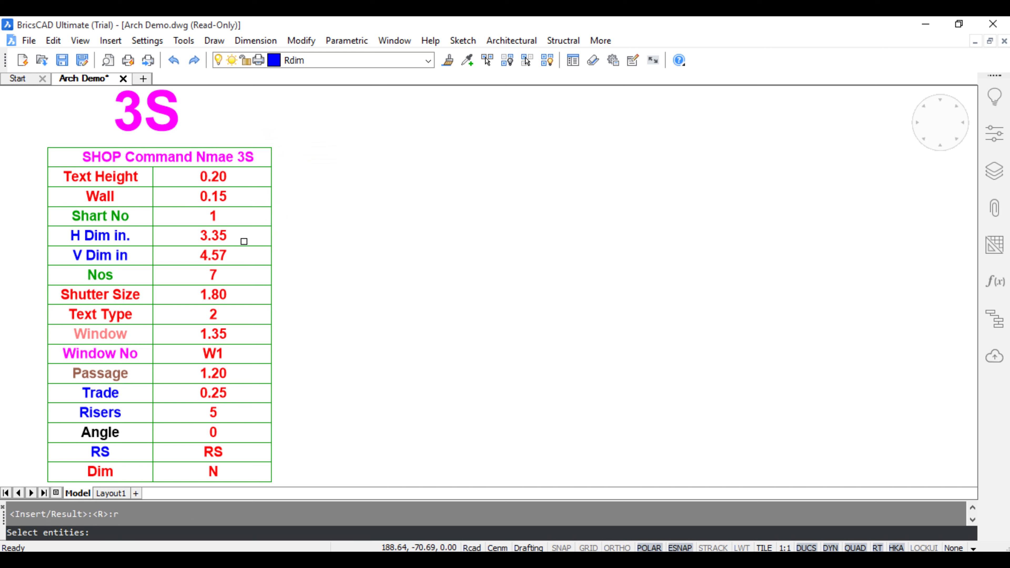
left_click(229, 237)
key("Return")
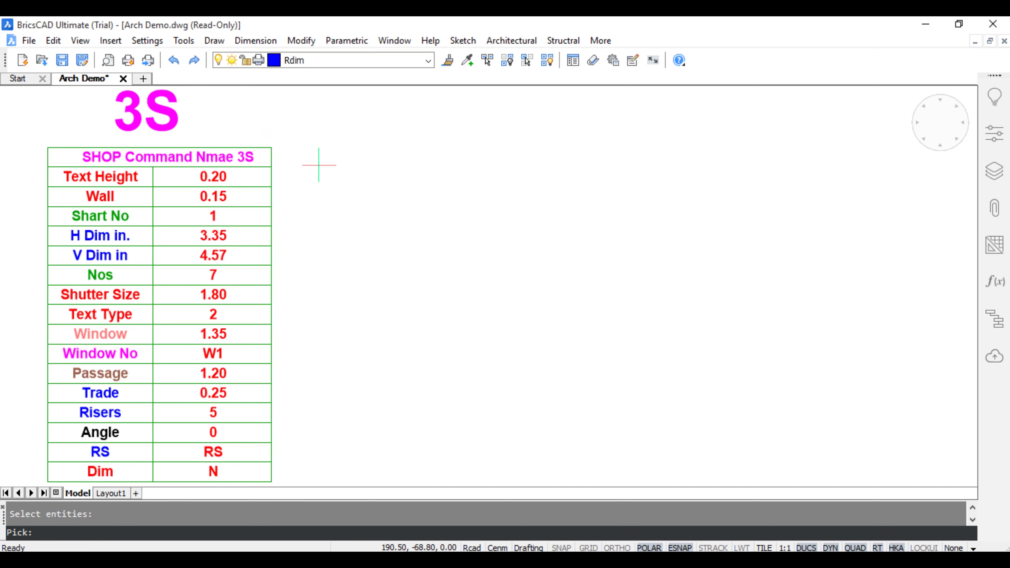
left_click(323, 186)
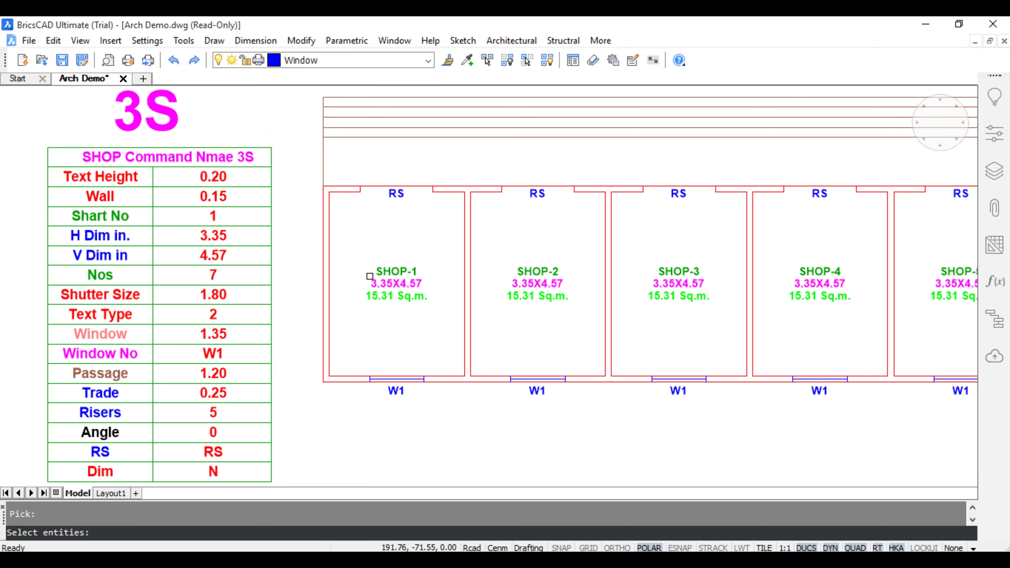
- Create the area table for SHOP-1 to SHOP-7 with text height 0.25 and loading 1.45, placing it beyond the last shop
scroll(367, 282, "down", 4)
scroll(359, 317, "up", 3)
left_click(152, 301)
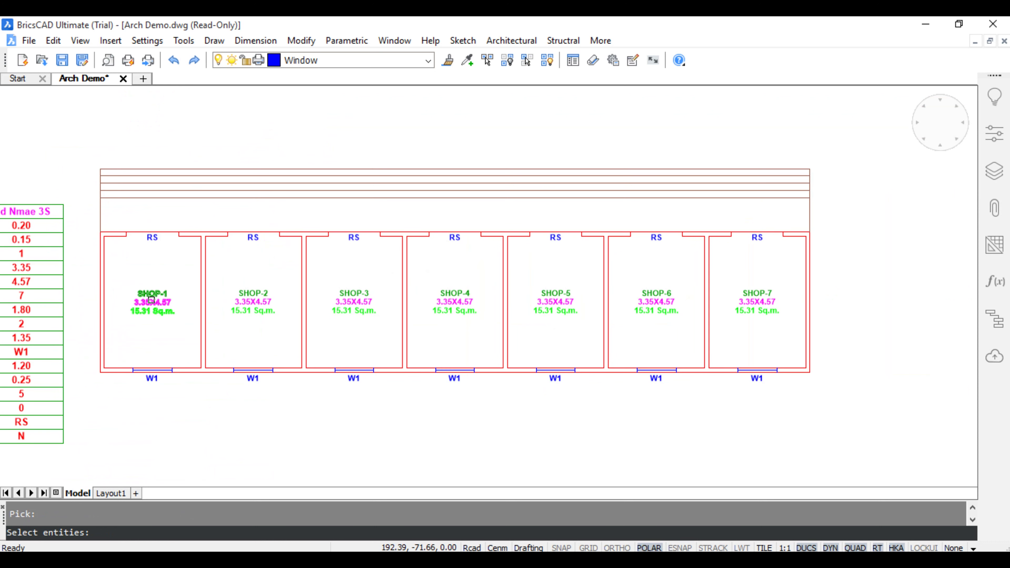
left_click(260, 301)
left_click(349, 306)
left_click(454, 303)
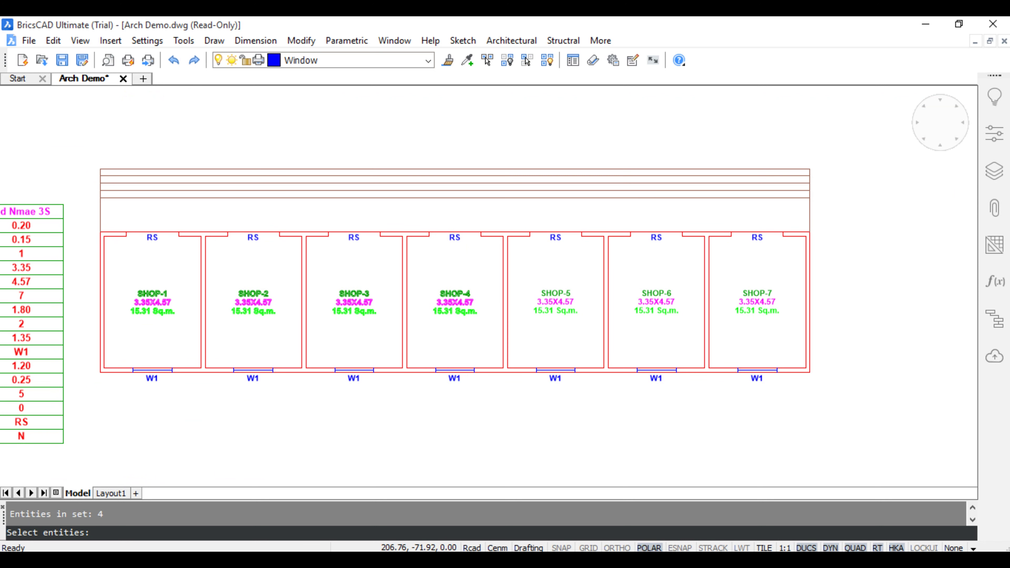
left_click(567, 311)
left_click(660, 307)
left_click(743, 299)
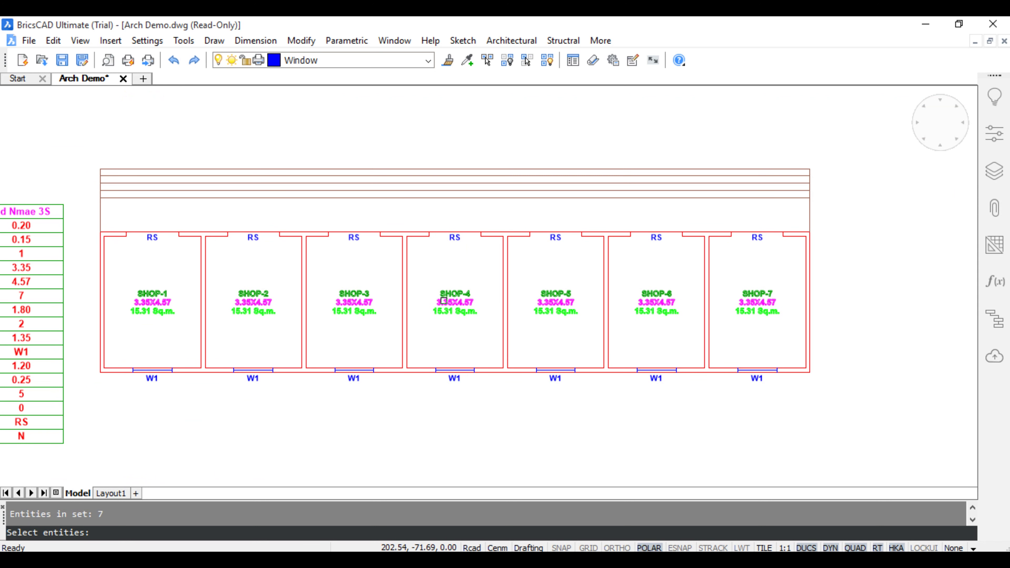
key("Return")
key("Return")
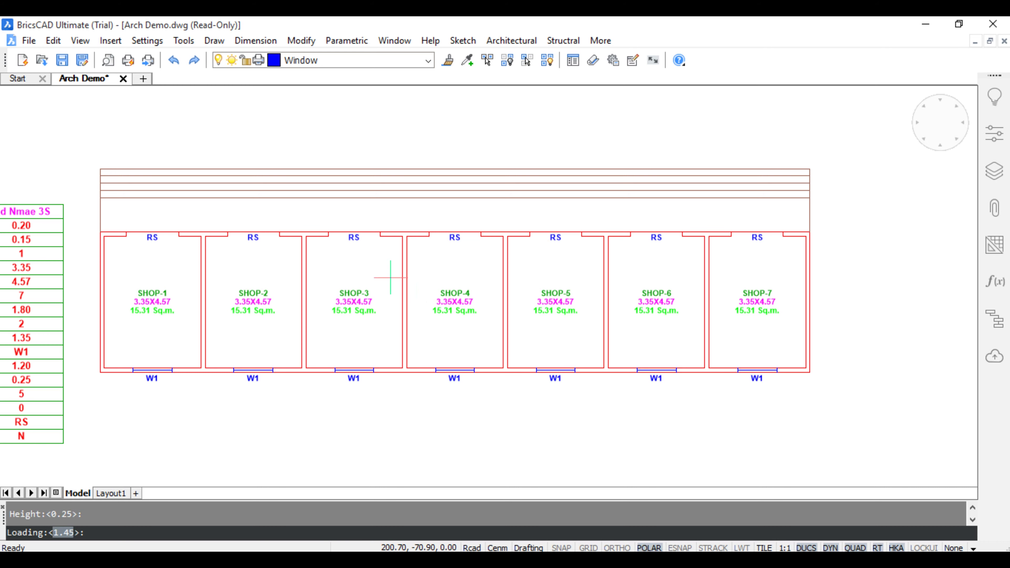
key("Return")
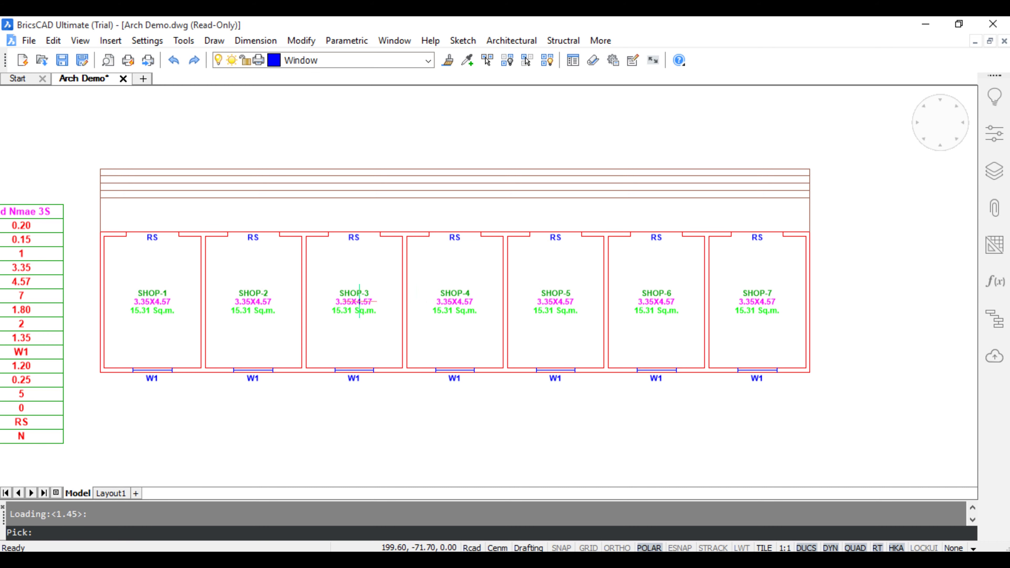
scroll(281, 291, "down", 3)
left_click(582, 250)
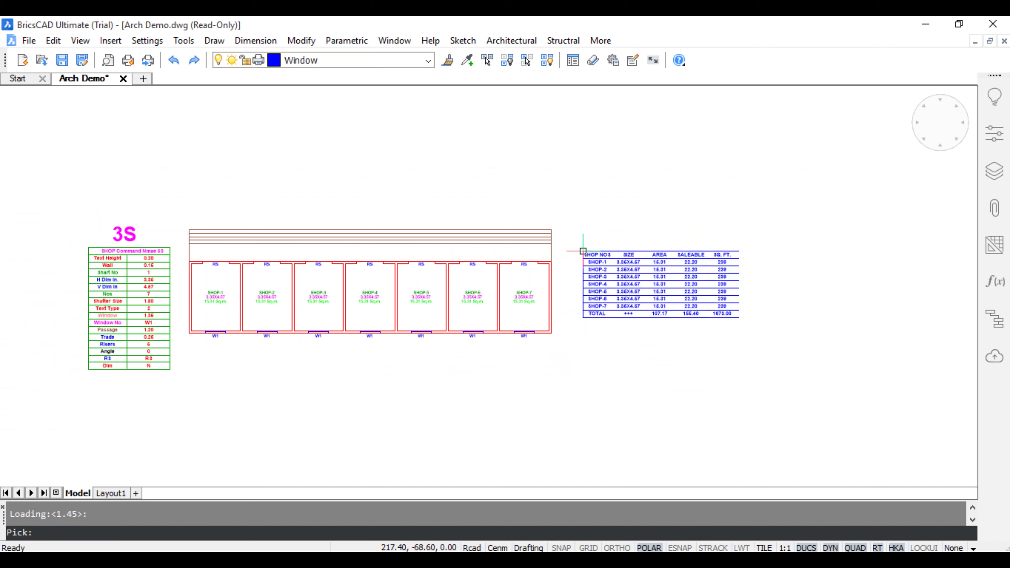
scroll(711, 275, "up", 5)
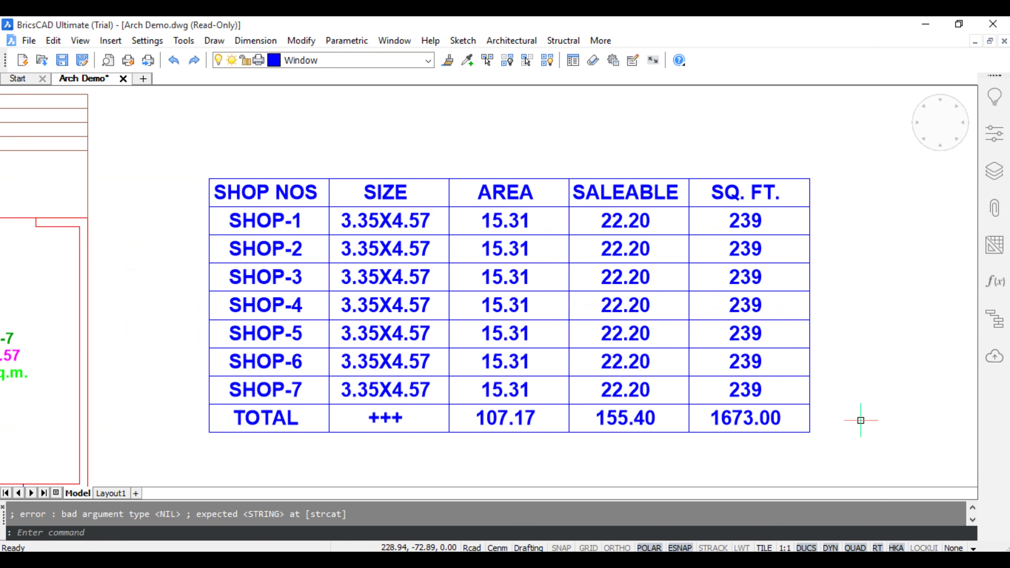
- Draw a five-floor staircase section beside the TX label: tread 0.25, left, middle and right risers 6, 3 and 6, slab height 3.00, railing height 0.90
key("F10")
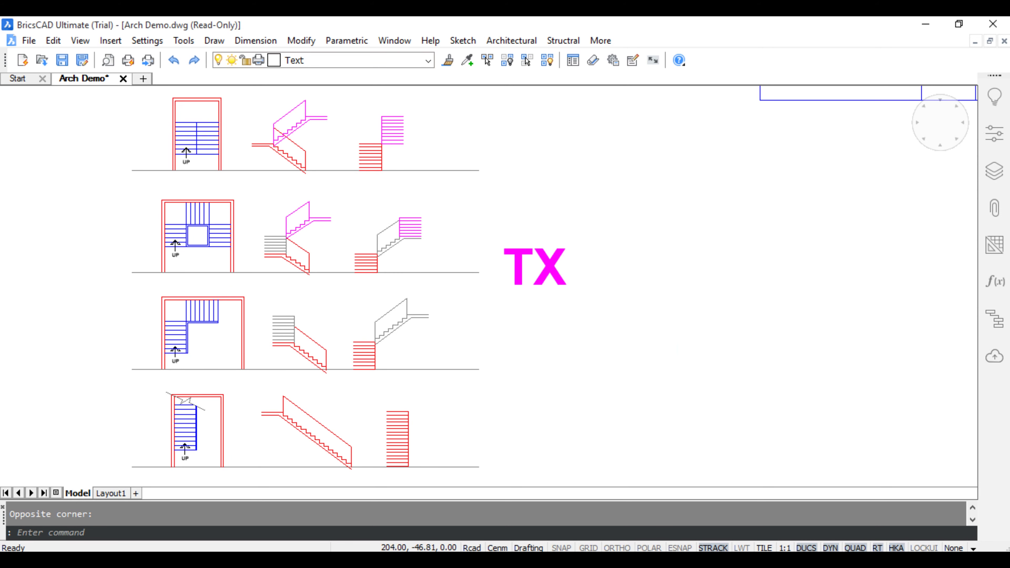
left_click(512, 40)
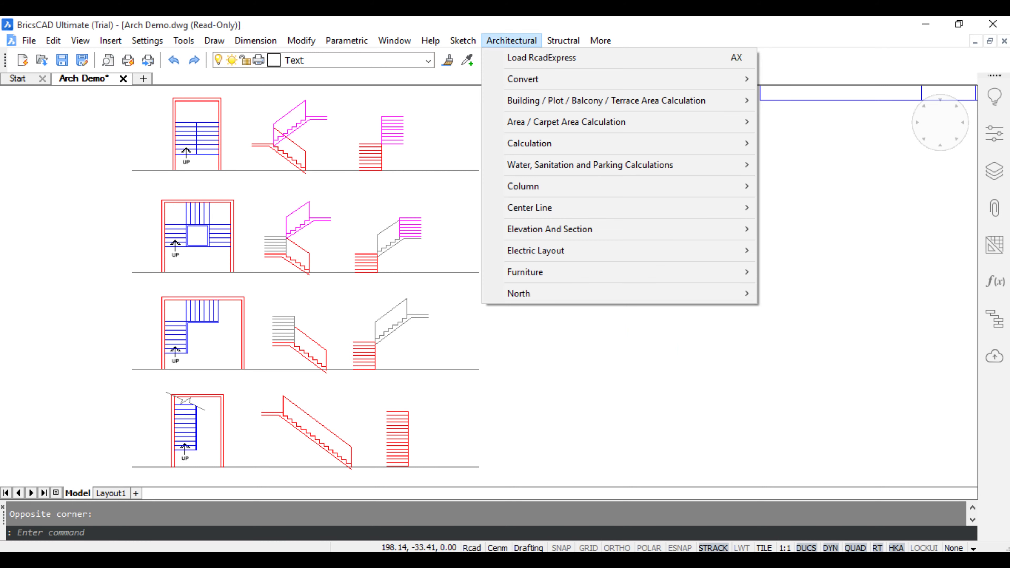
mouse_move(548, 229)
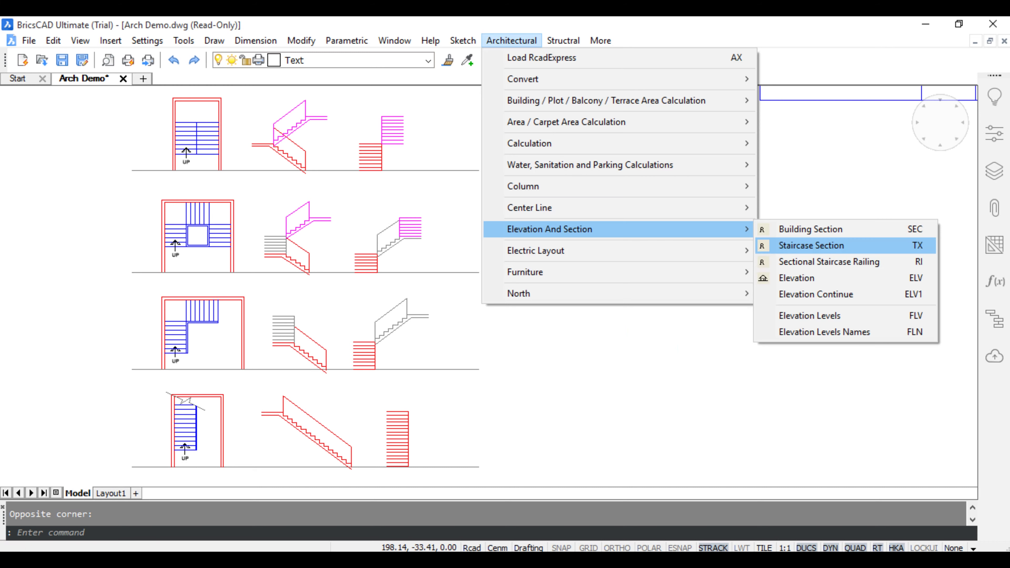
left_click(811, 245)
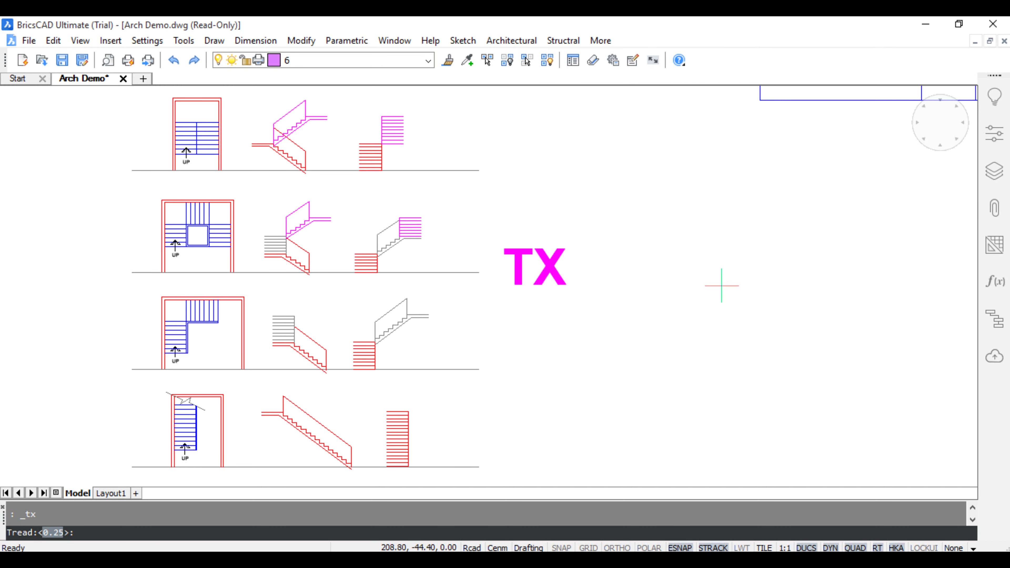
key("Return")
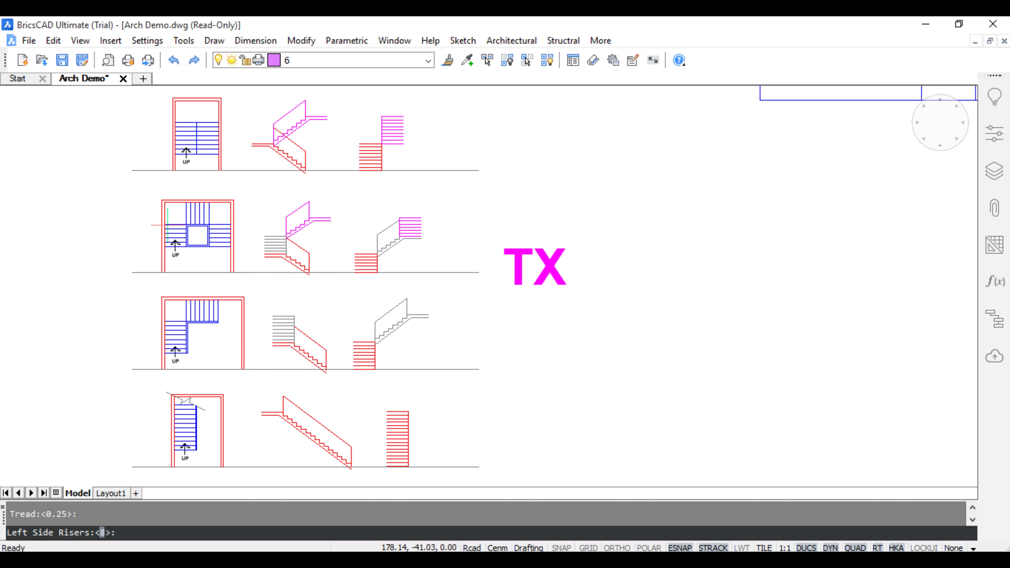
type("6")
key("Return")
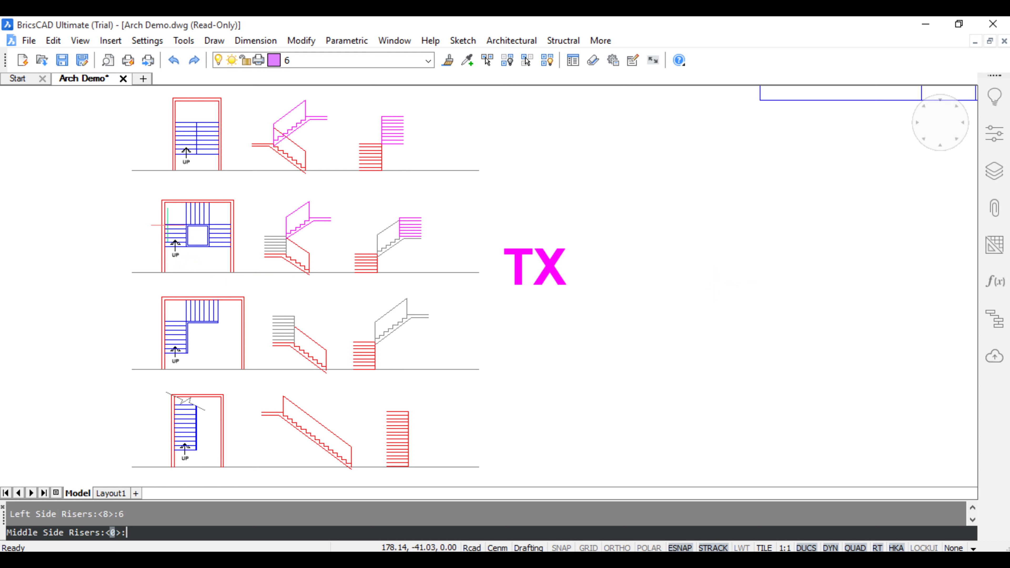
type("3")
key("Return")
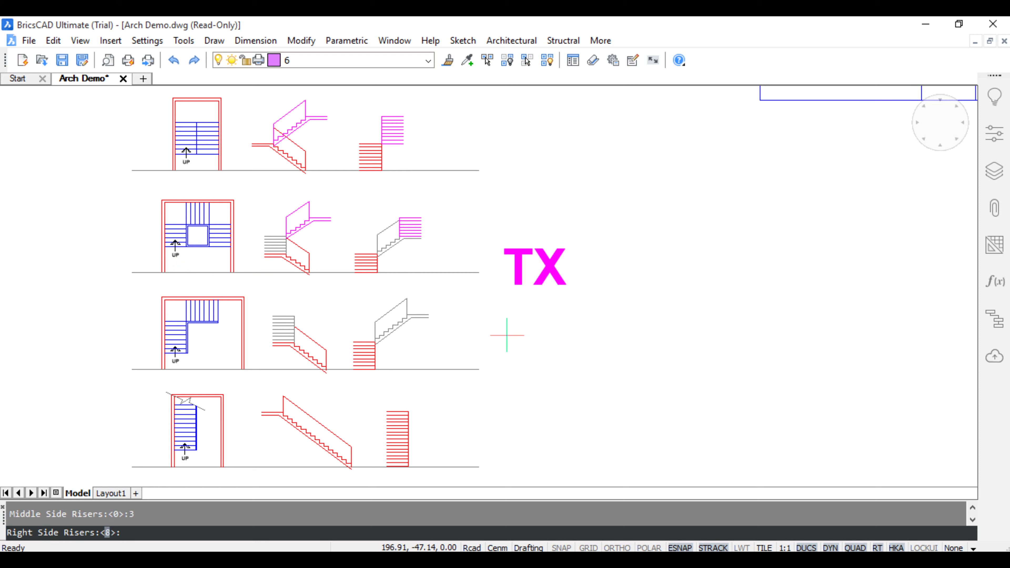
key("Return")
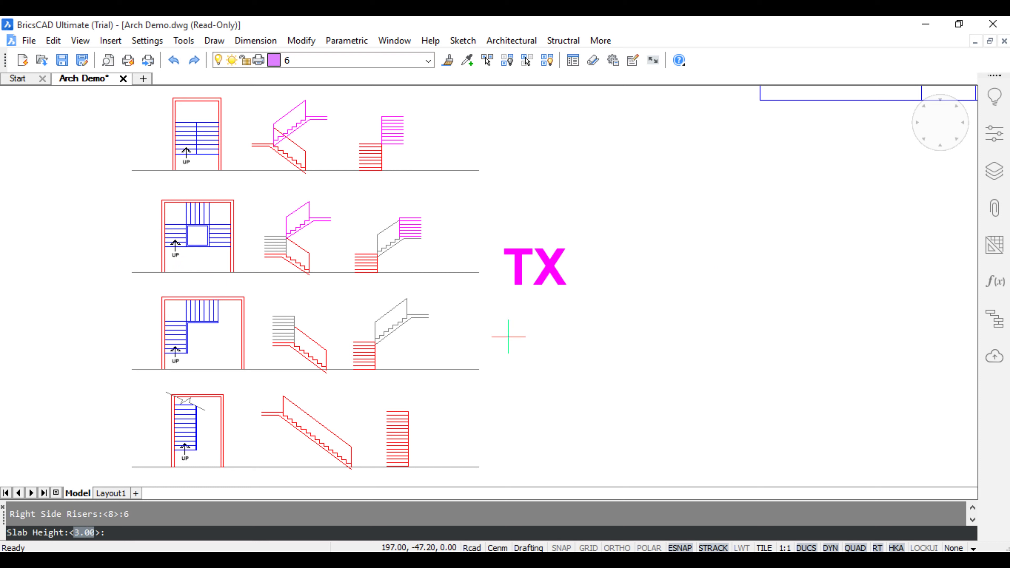
key("Return")
key("Return")
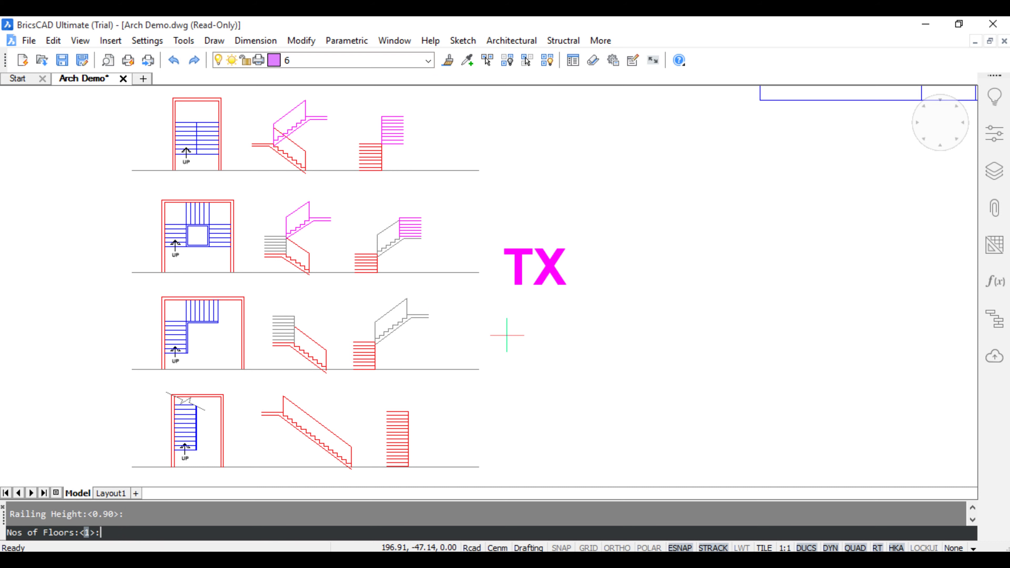
key("Return")
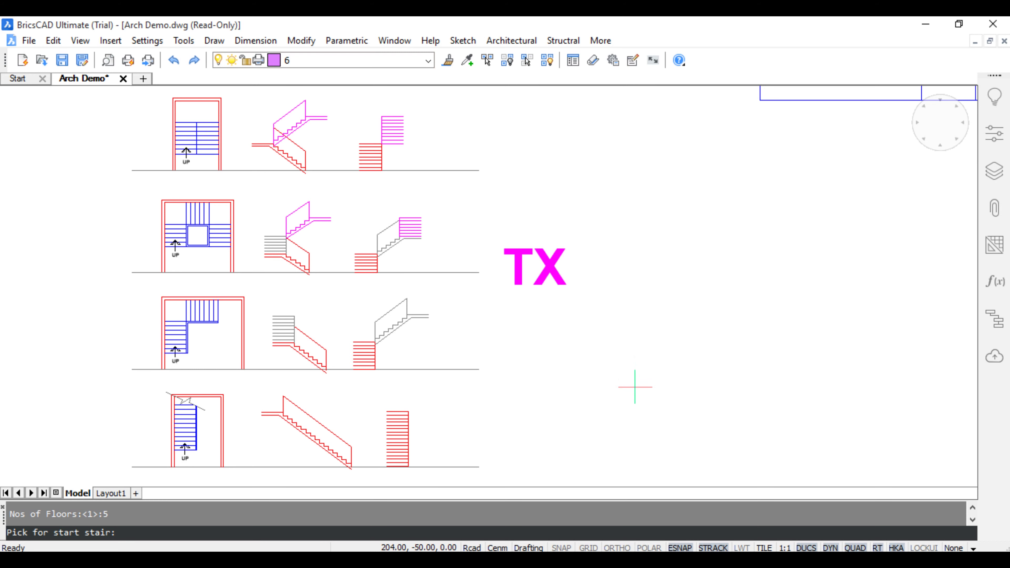
left_click(634, 386)
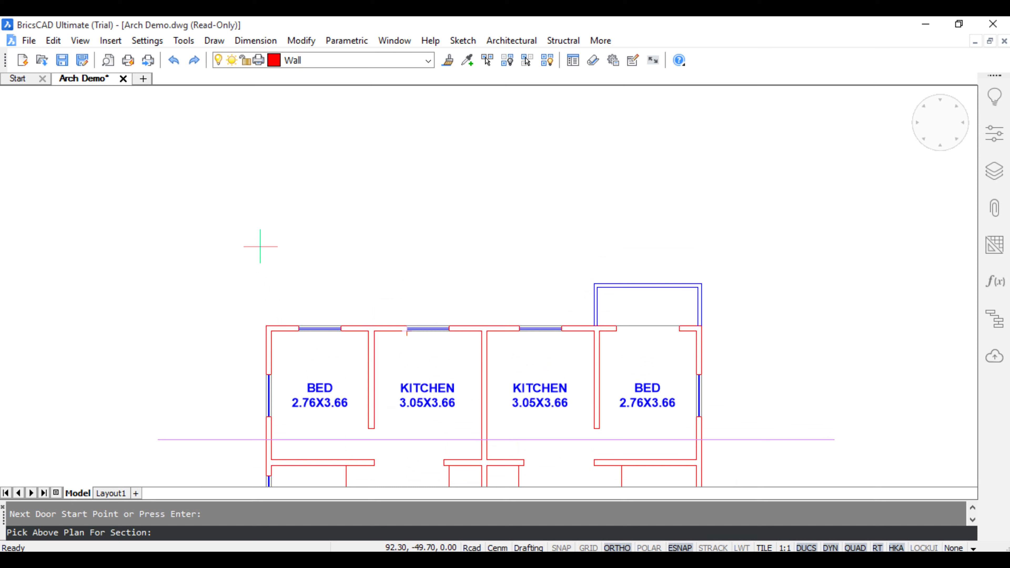
- Place the building section above the BED and KITCHEN floor plan and end the command
left_click(260, 235)
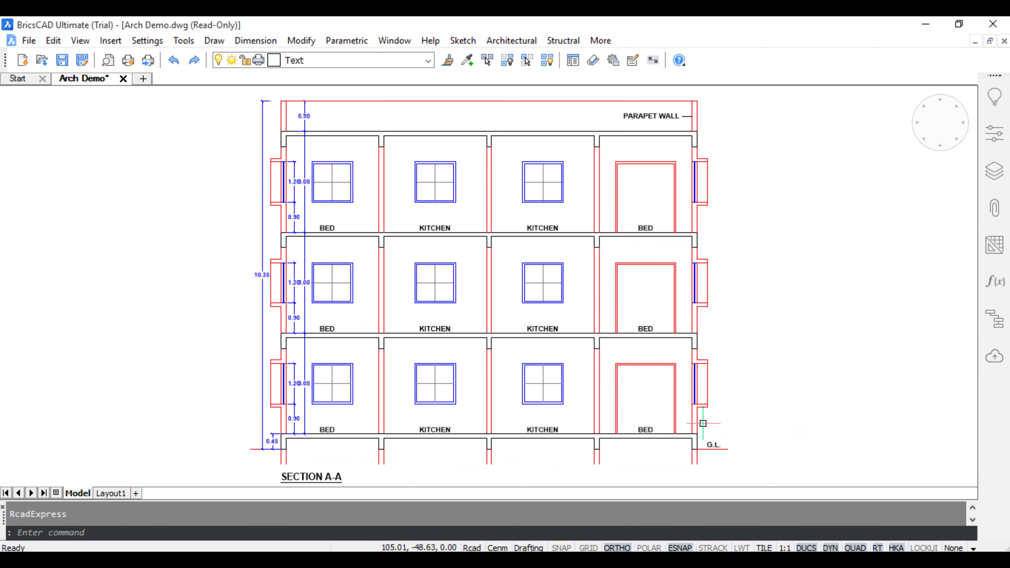
key("Escape")
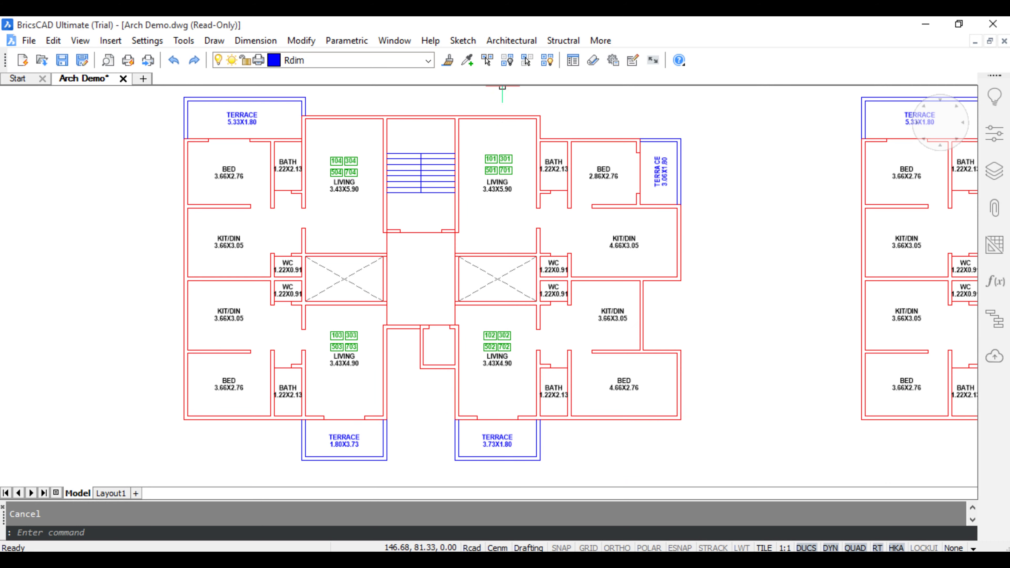
- Convert the room sizes of the floor plan with the 5.33X1.80 terrace from metres to feet and inches, using the Single option with rounding
left_click(511, 41)
mouse_move(556, 79)
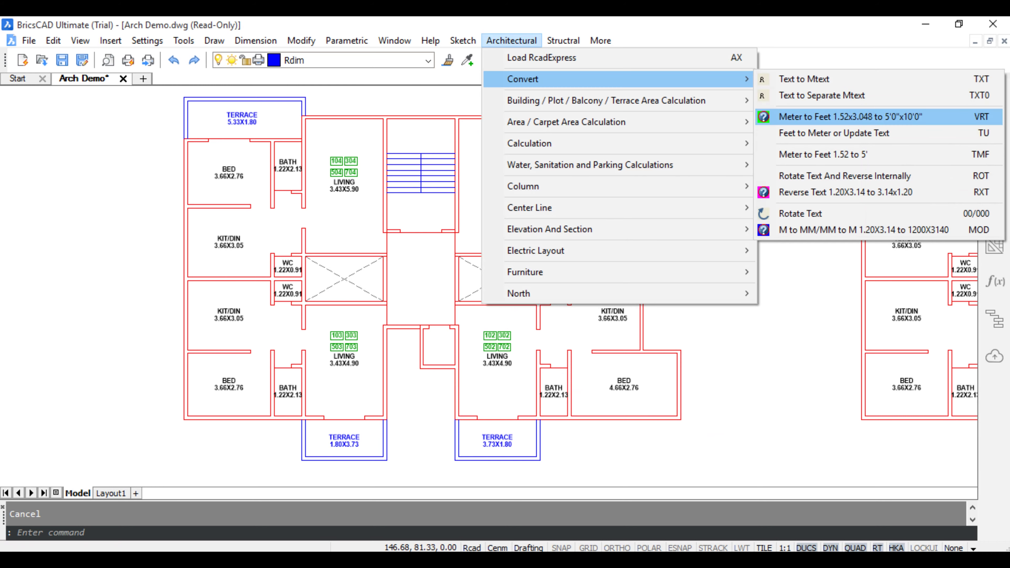
left_click(918, 117)
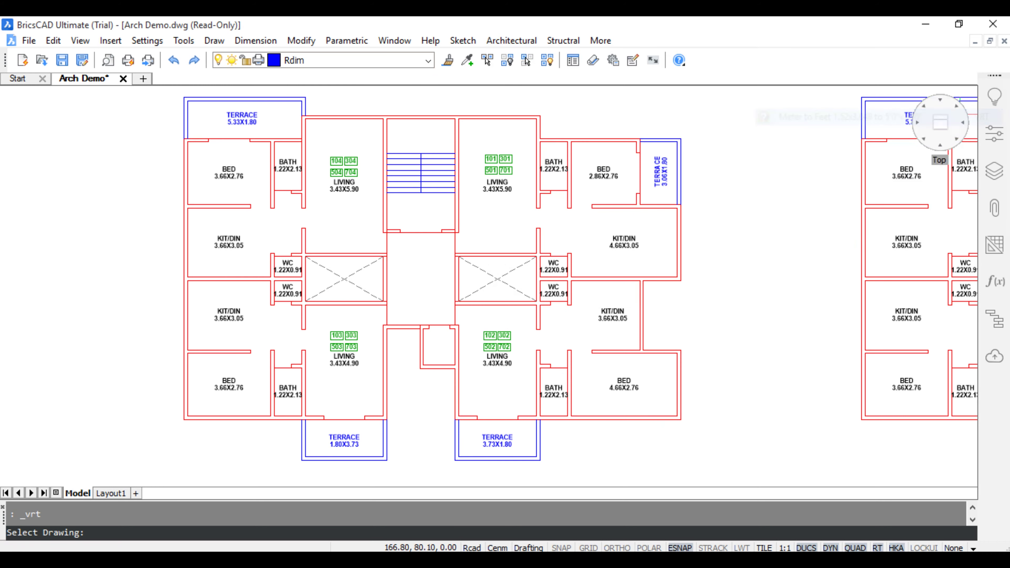
left_click(170, 93)
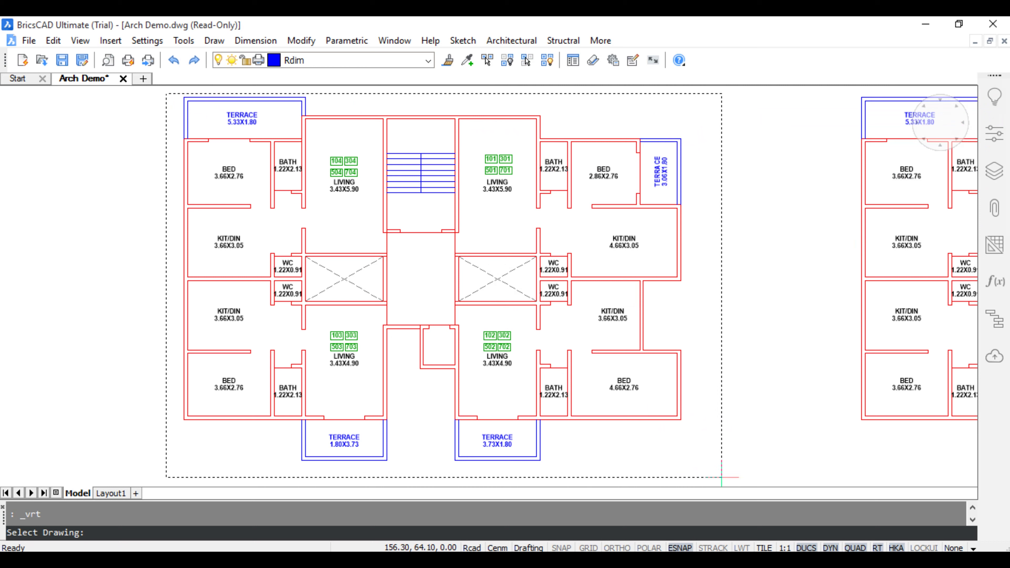
left_click(721, 467)
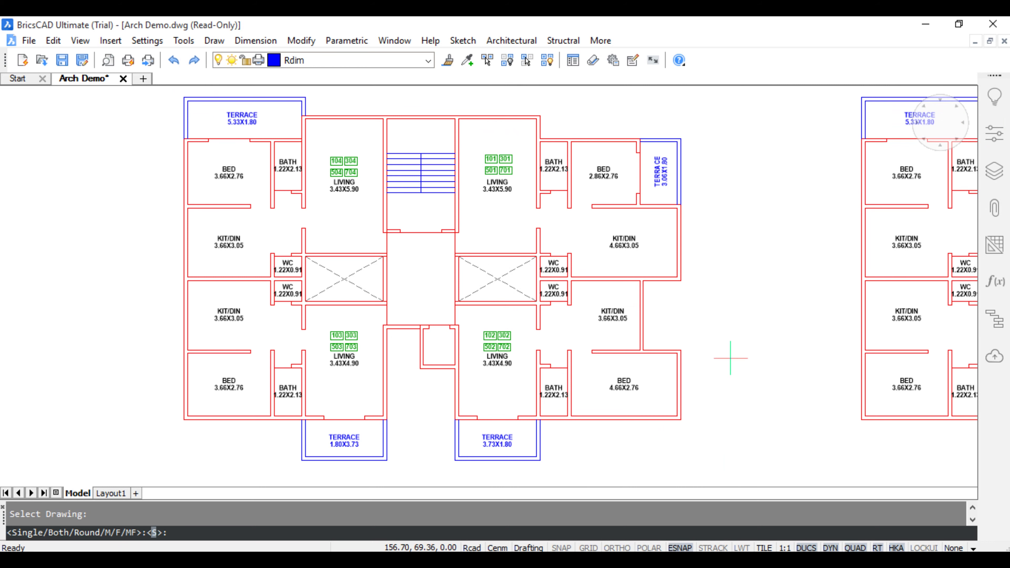
key("Return")
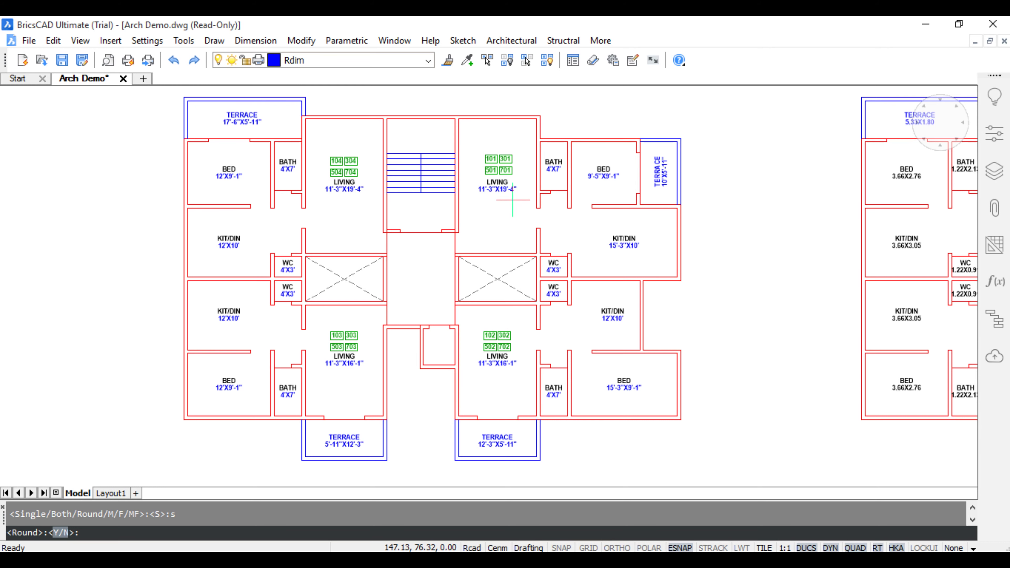
key("Return")
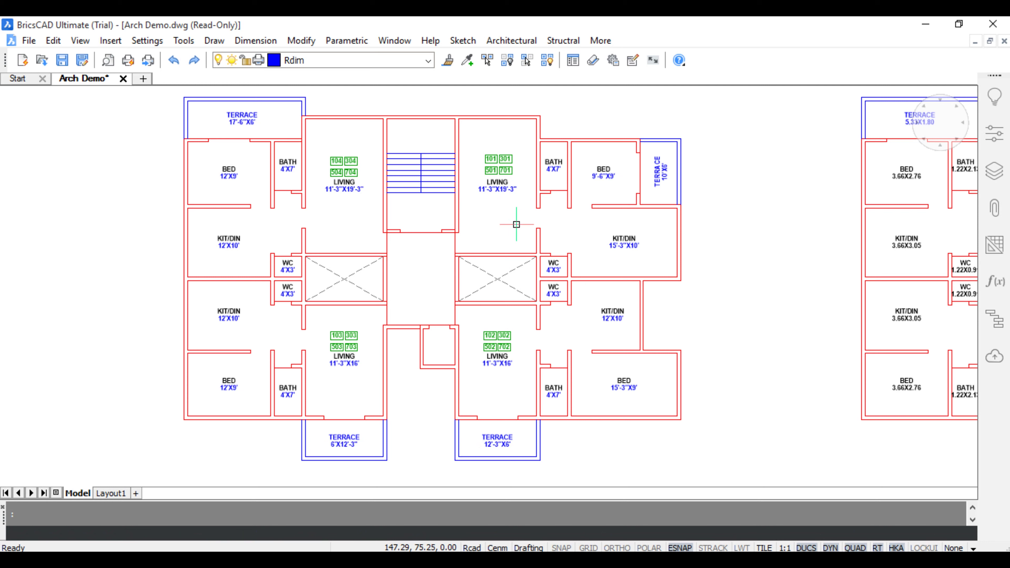
key("F10")
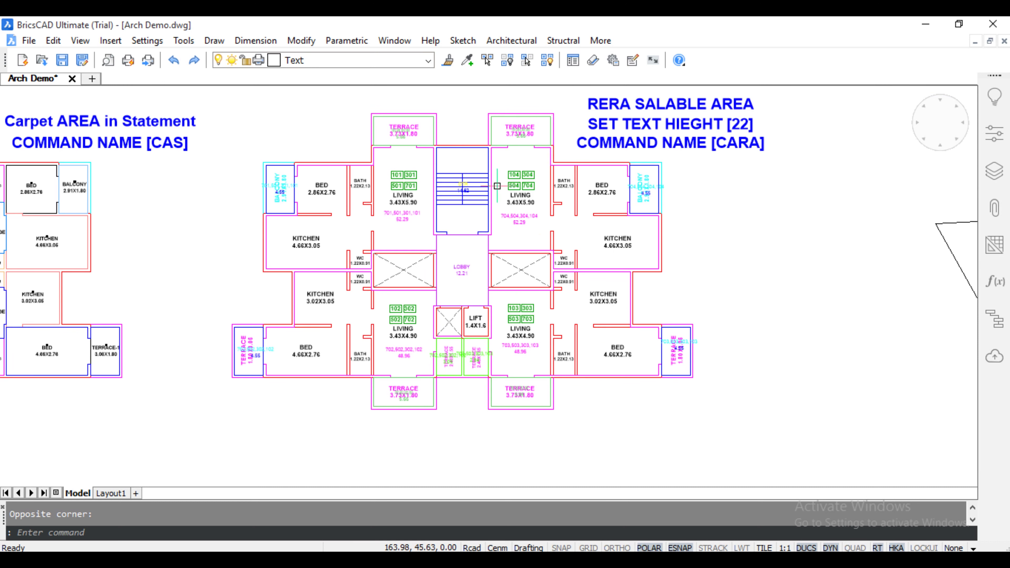
- Run the Carpet Area And Chart command with the Ans option on the whole floor plan beside the RERA SALABLE AREA title
left_click(479, 108)
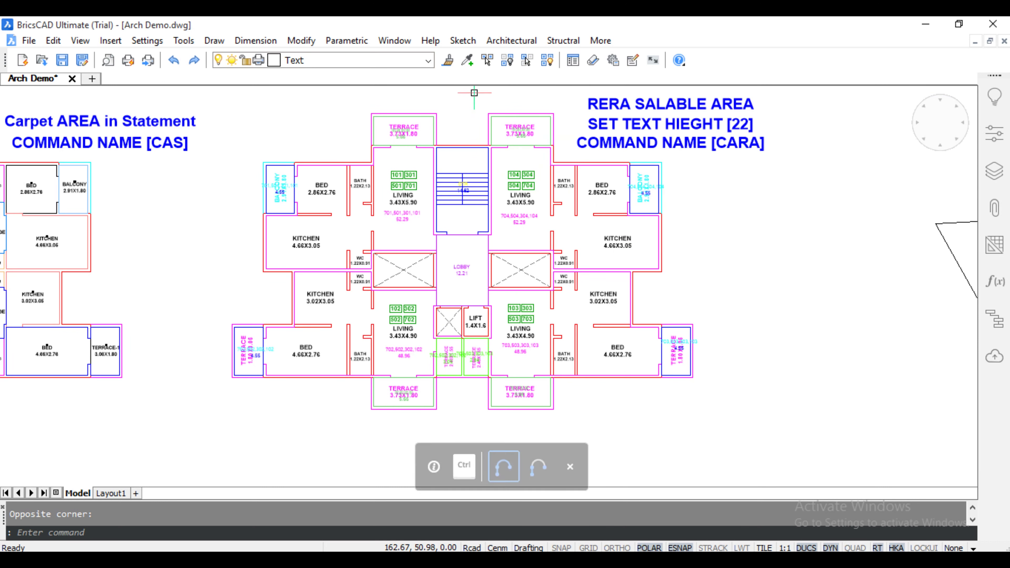
left_click(511, 40)
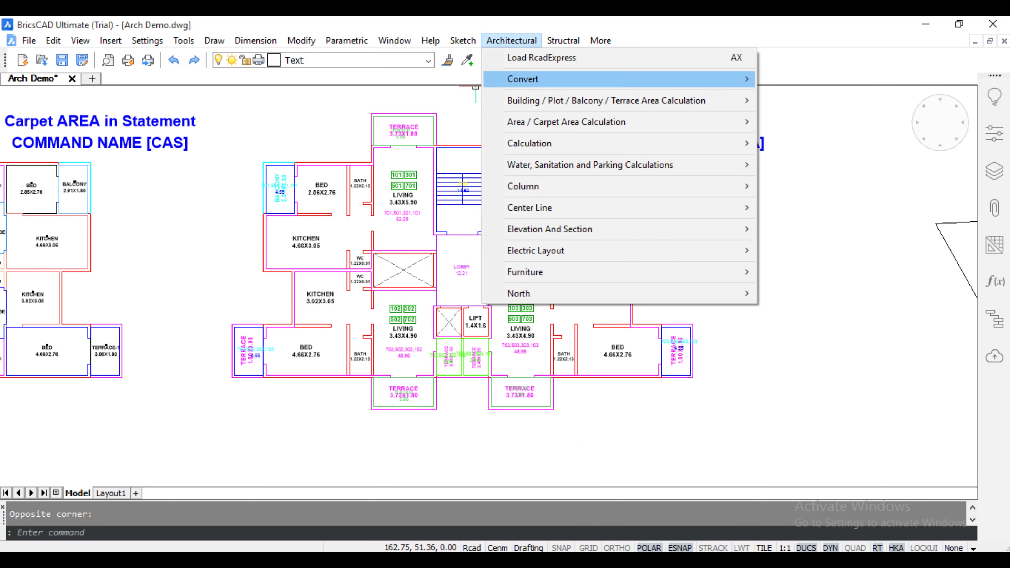
mouse_move(564, 122)
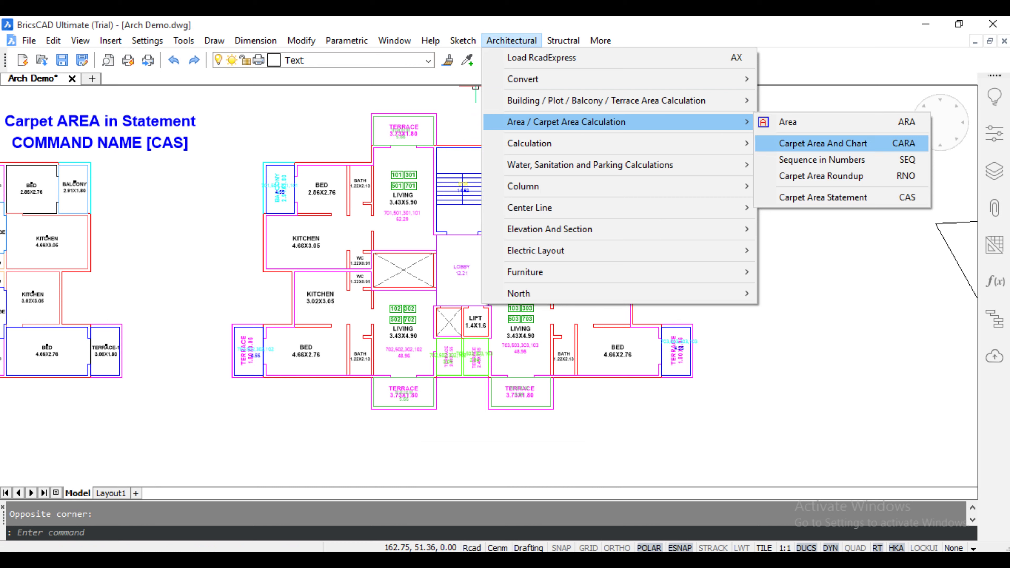
left_click(822, 143)
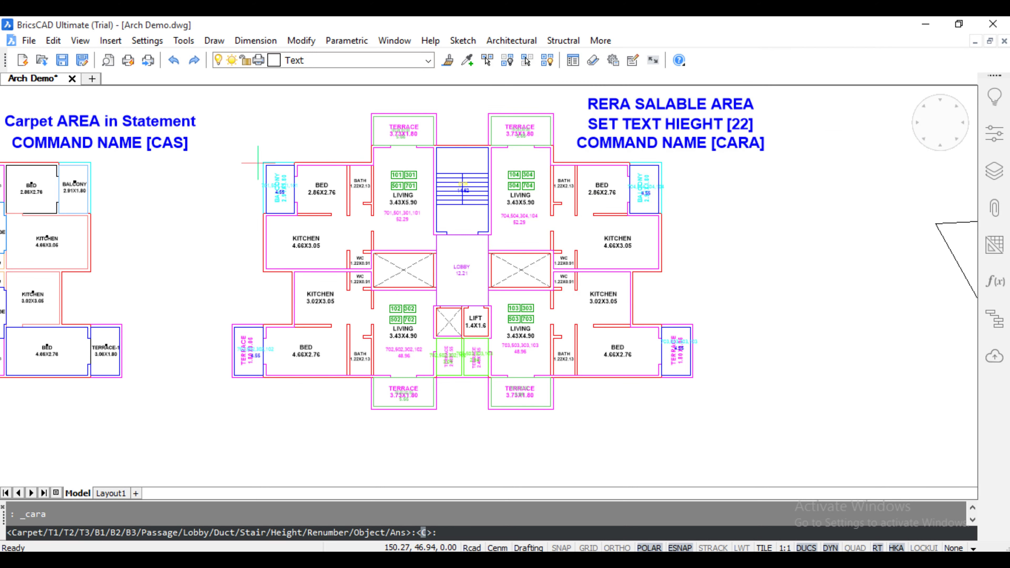
type("a")
key("Return")
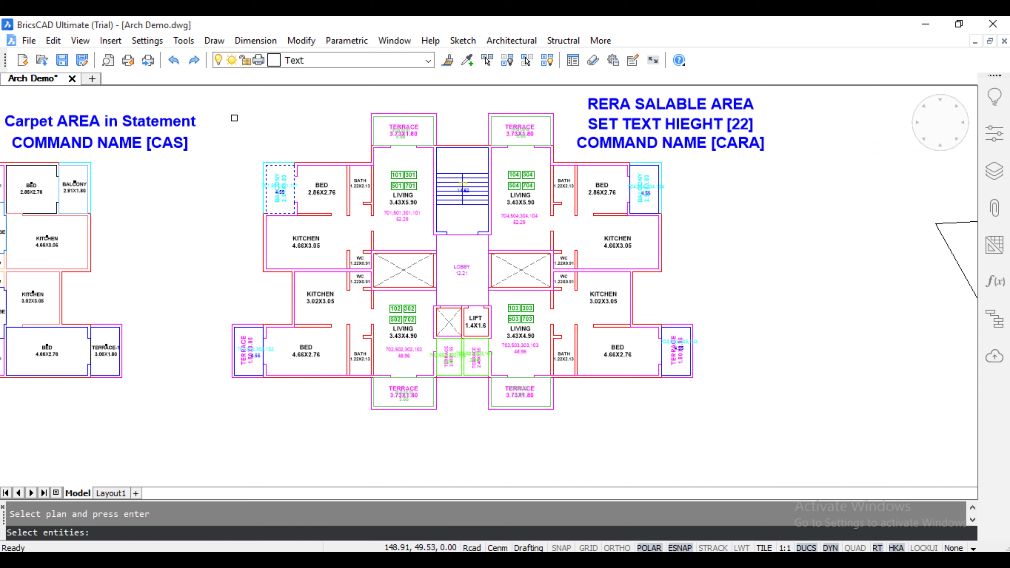
left_click(223, 101)
left_click(740, 427)
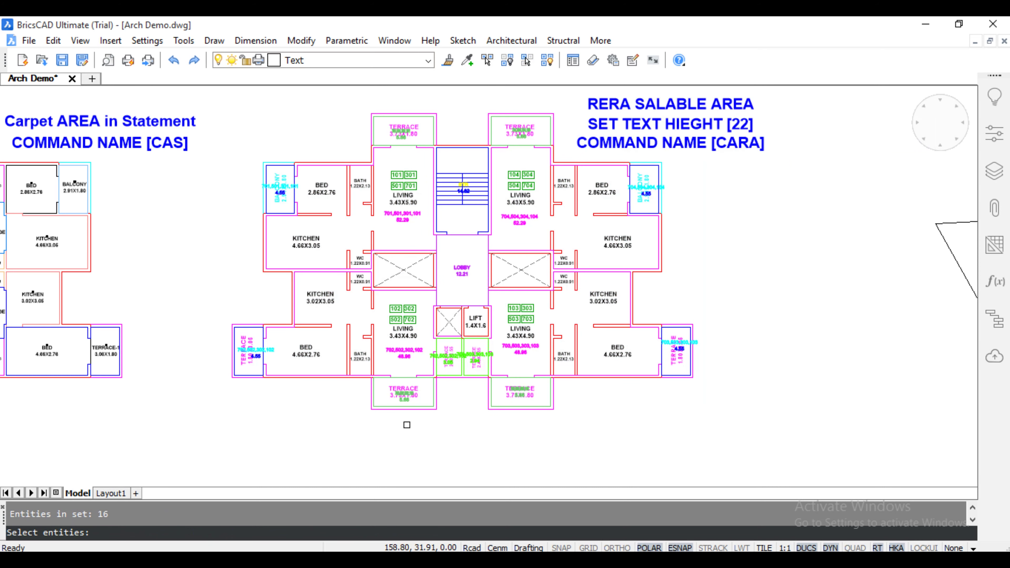
key("Return")
- Accept terrace area factors of 0.50 and loading 1.00, and place the salable area tables below the plan
middle_click_drag(321, 430, 315, 413)
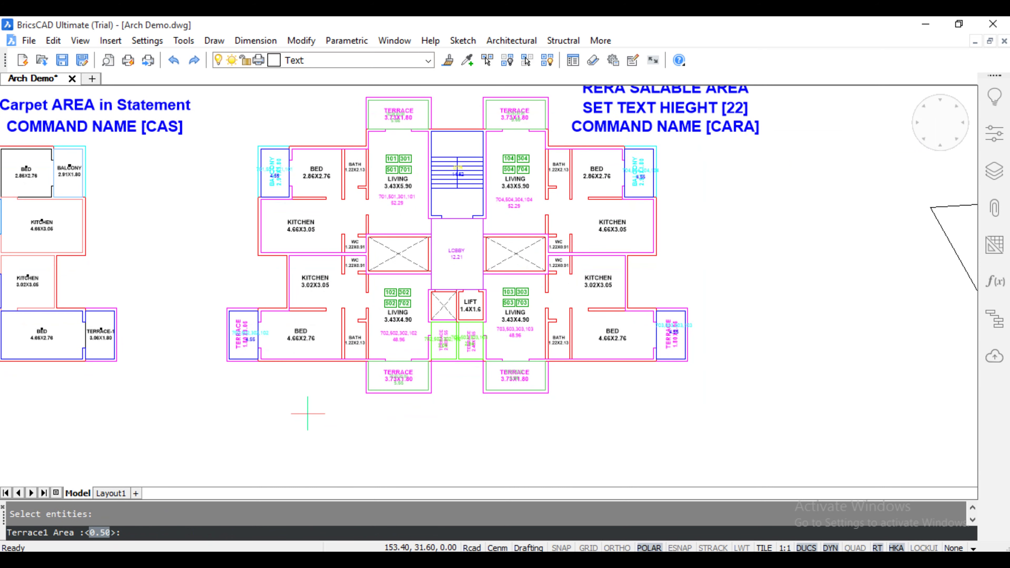
key("Return")
key("Return")
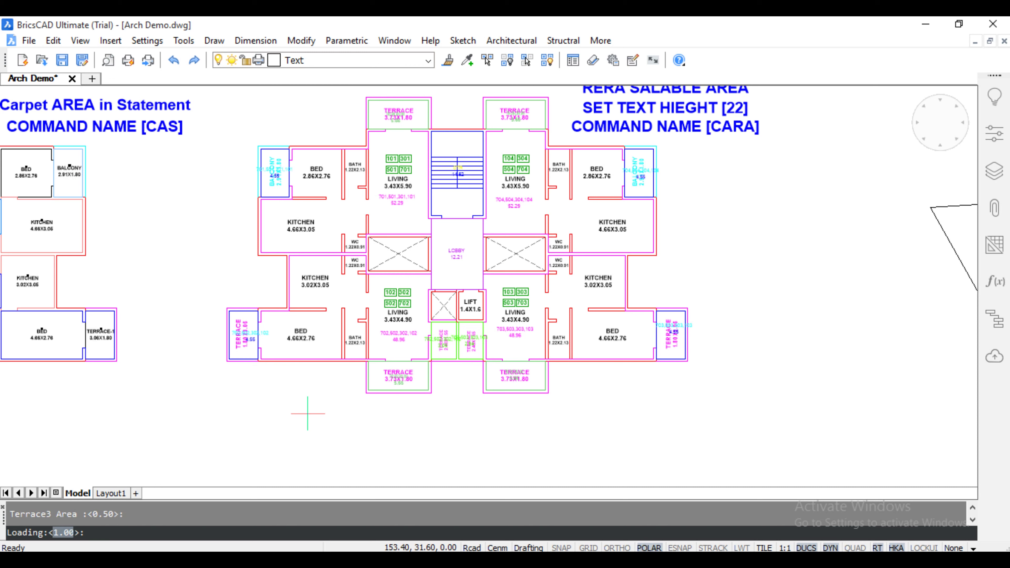
key("Return")
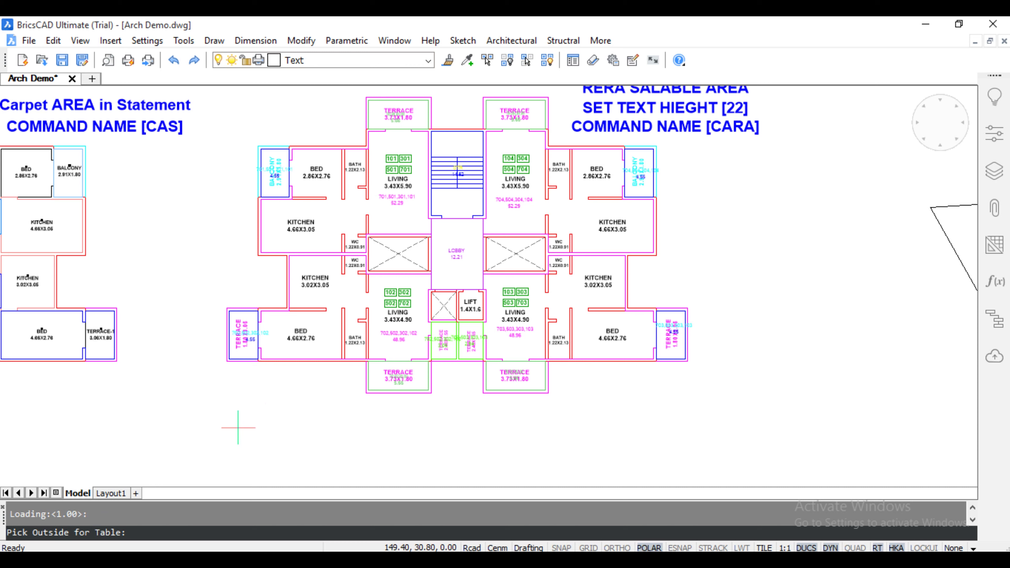
left_click(237, 420)
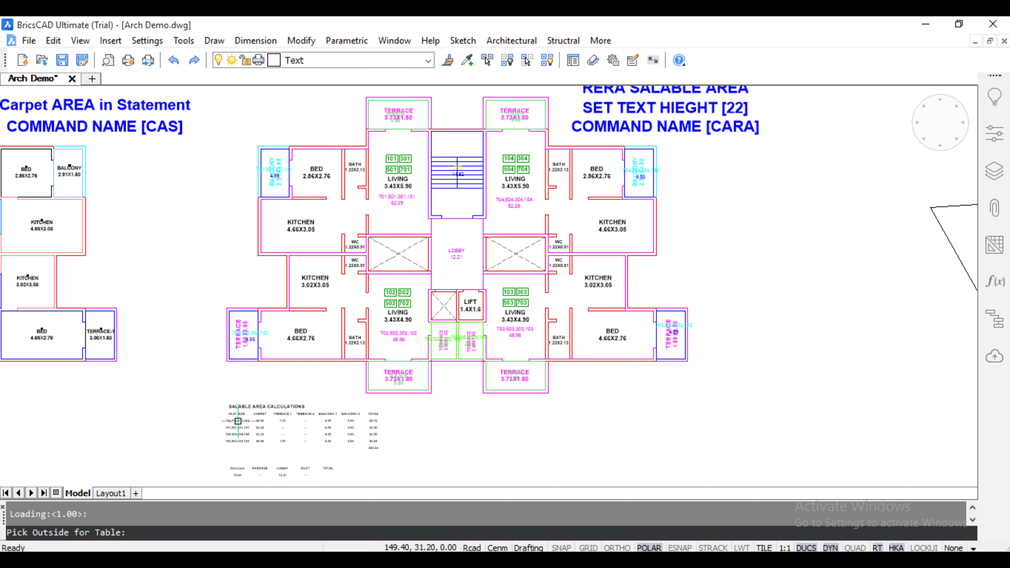
key("F9")
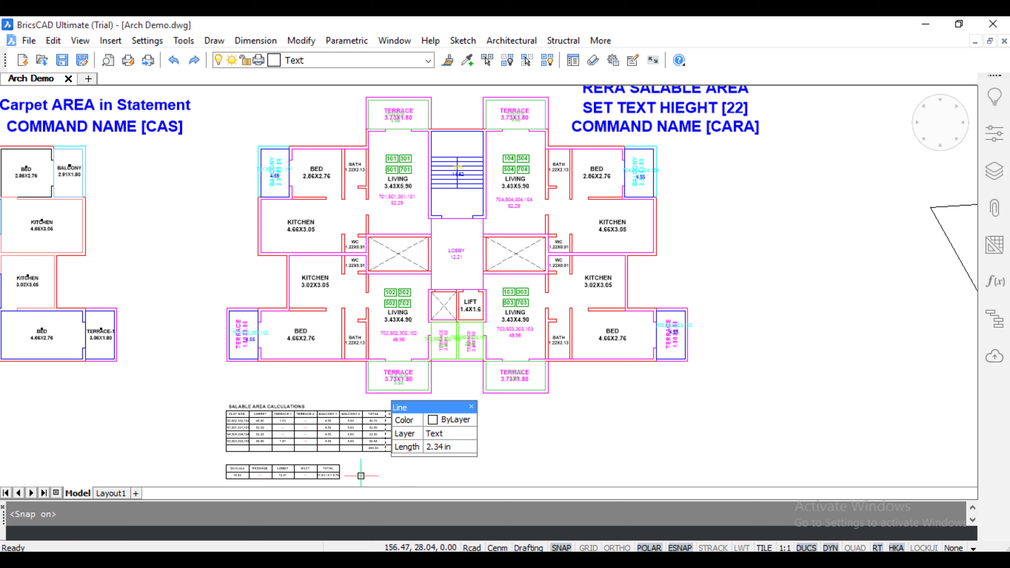
scroll(360, 476, "up", 6)
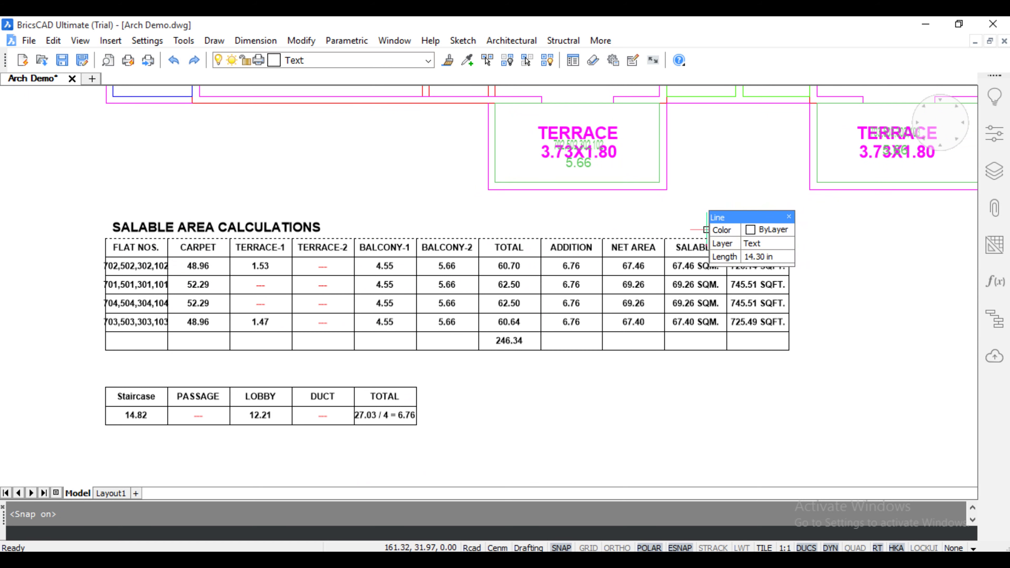
left_click(837, 267)
left_click(829, 288)
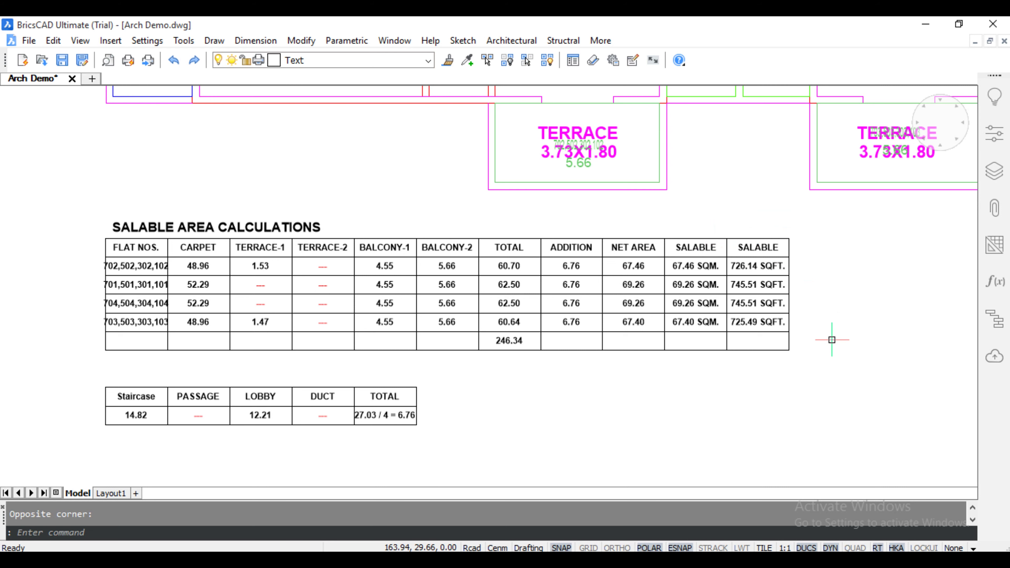
key("F10")
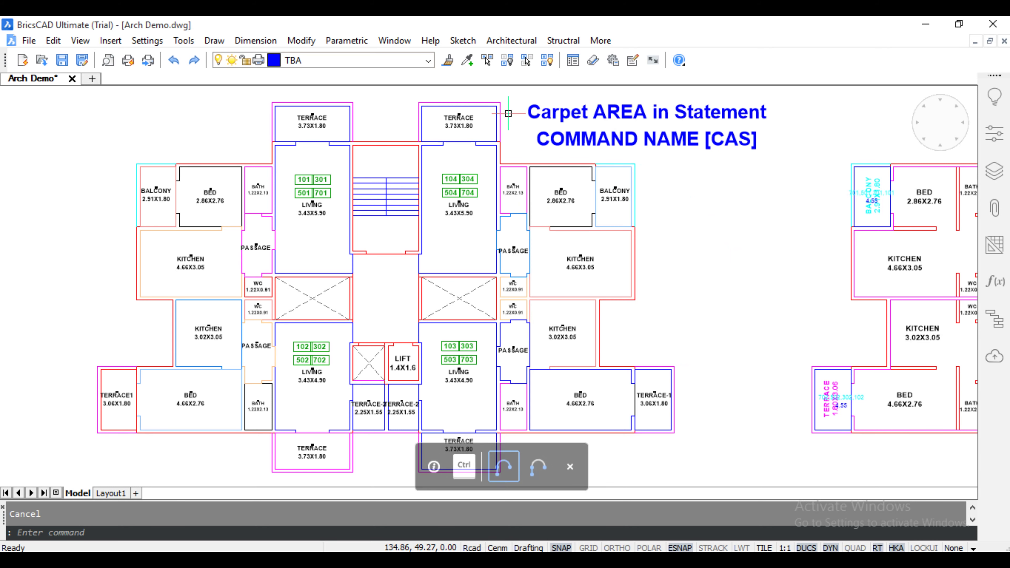
- Create a Carpet Area Statement for floor 1 with the Flat table option from the CAS floor plan, placing it below the plan
left_click(511, 40)
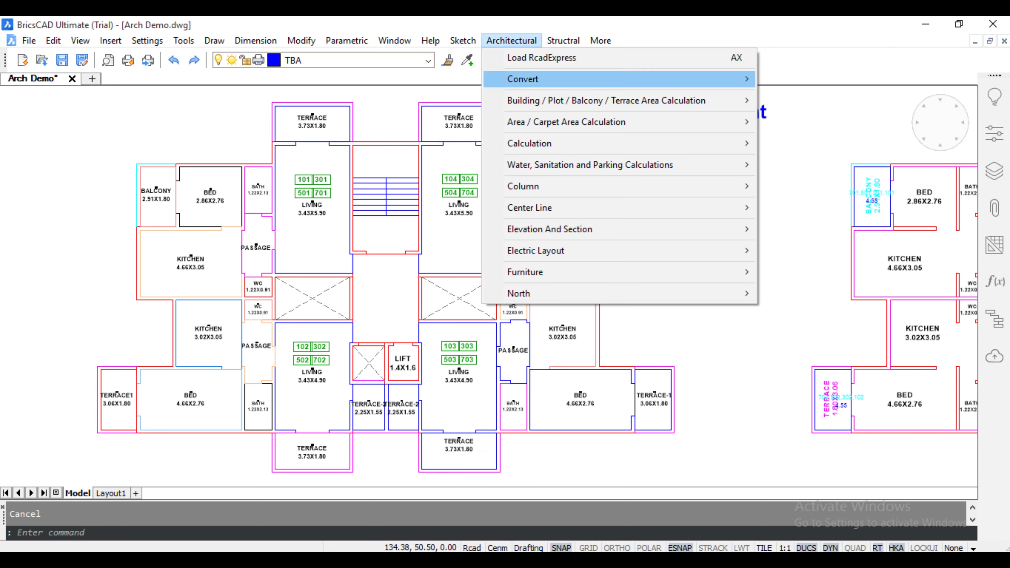
mouse_move(566, 121)
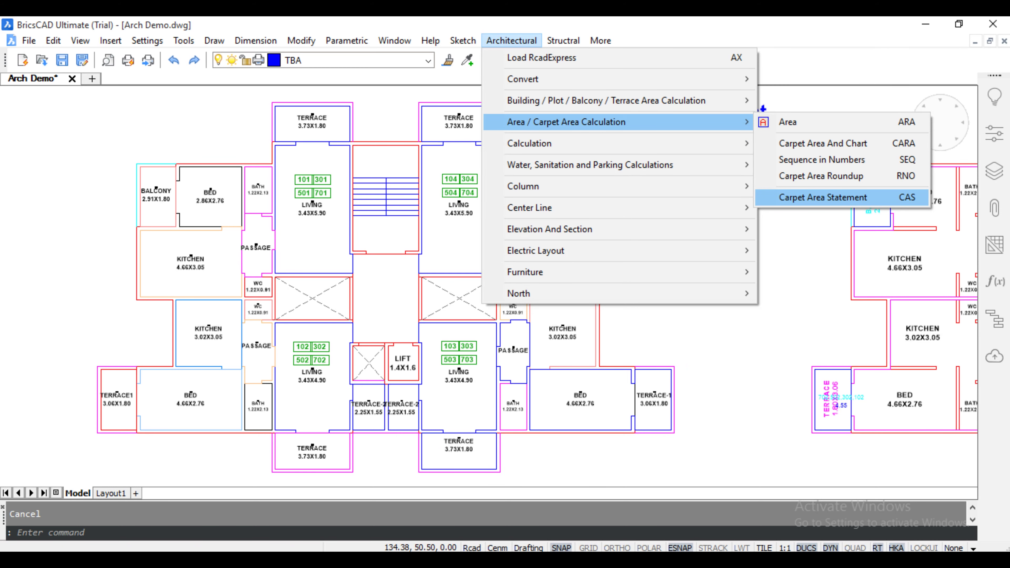
left_click(823, 197)
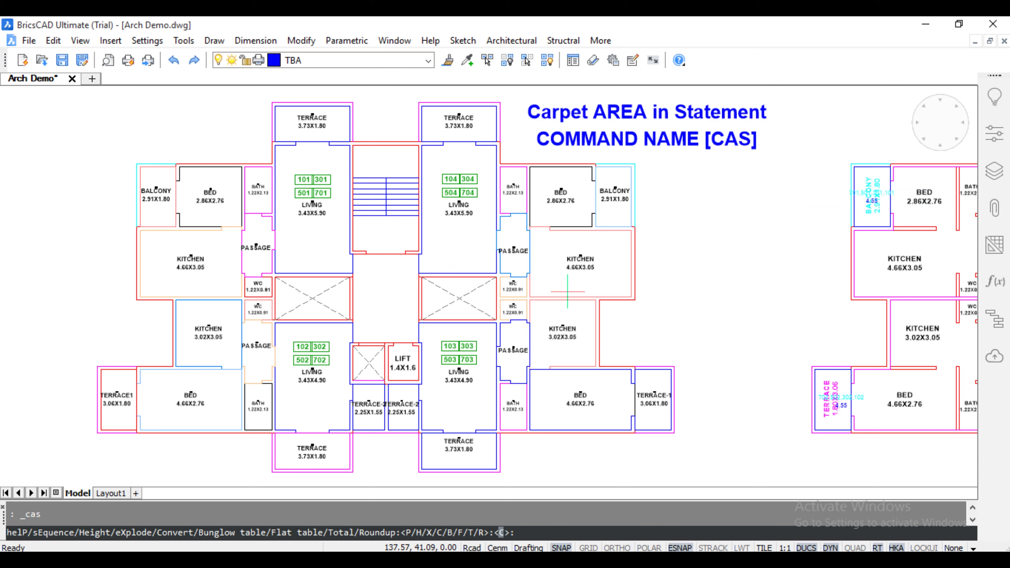
key("Return")
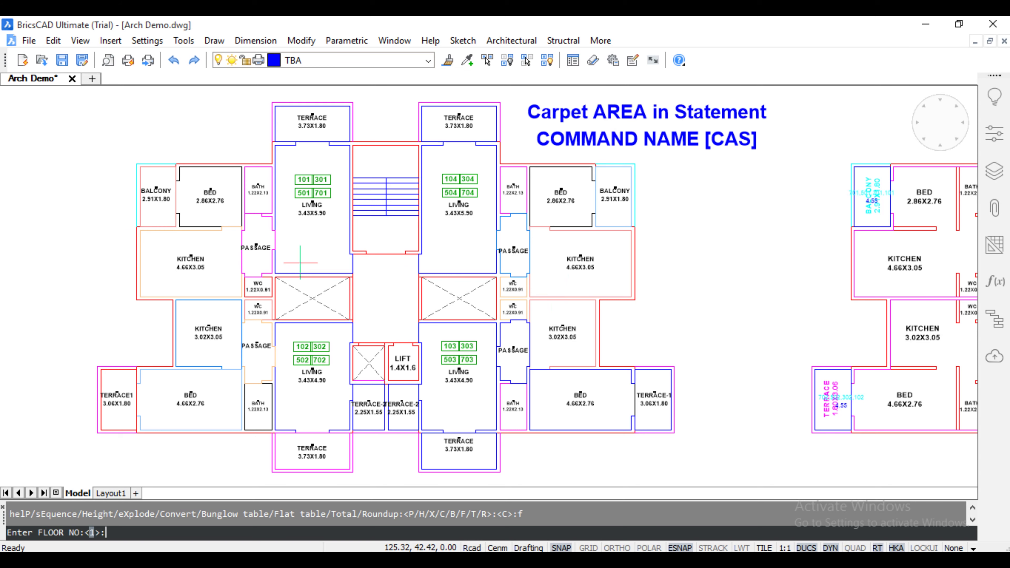
type("1")
key("Return")
key("Return")
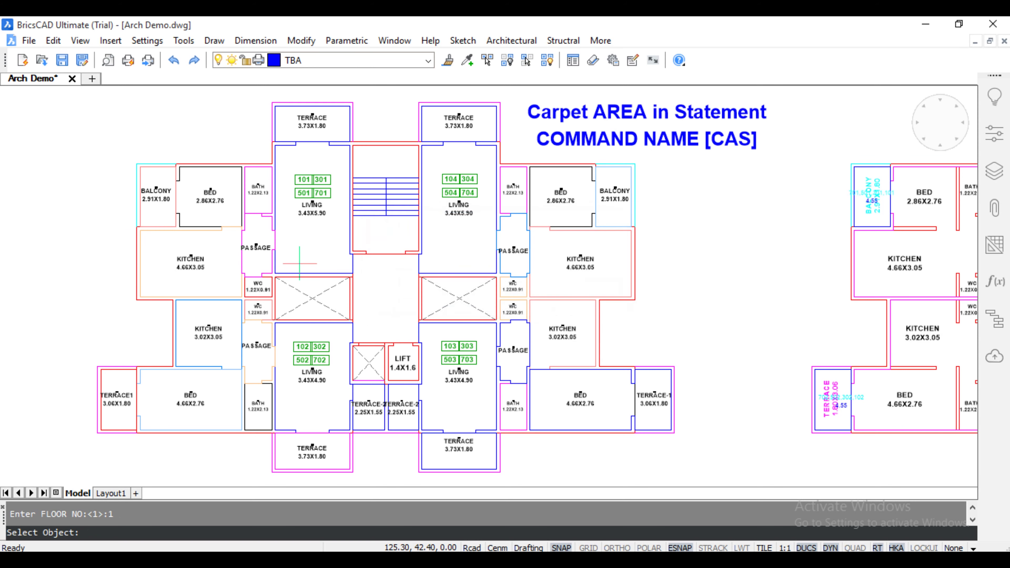
scroll(299, 263, "down", 5)
left_click(174, 158)
left_click(507, 381)
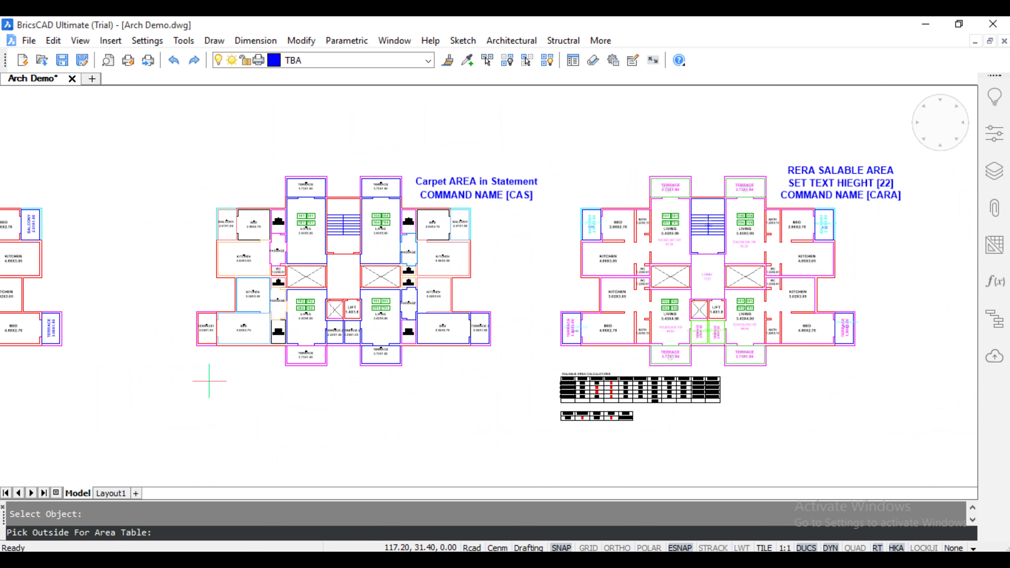
left_click(214, 427)
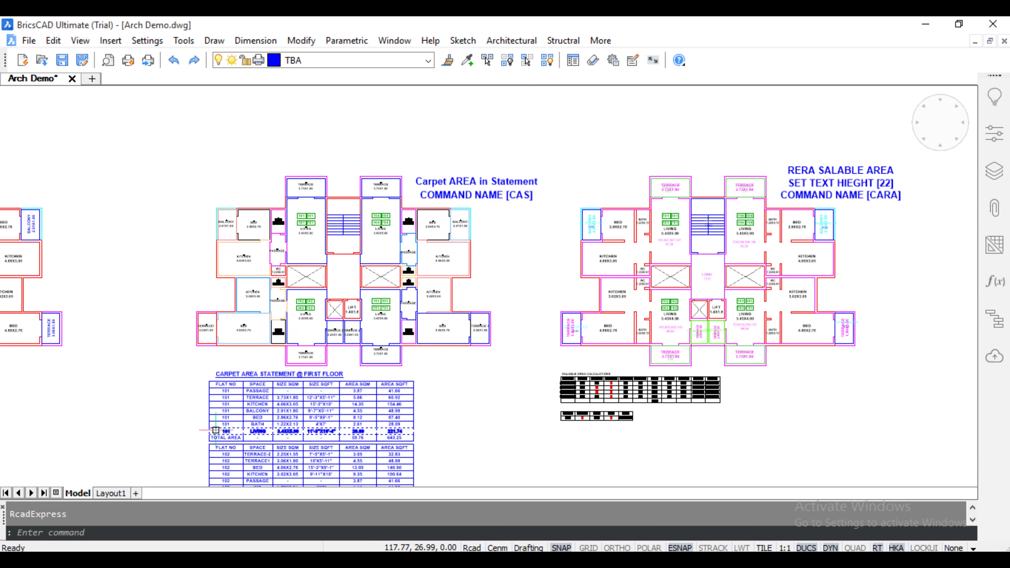
- Examine the first-floor carpet area statement, from the rows of flat 101 down to flat 104 and the net total
scroll(216, 428, "up", 5)
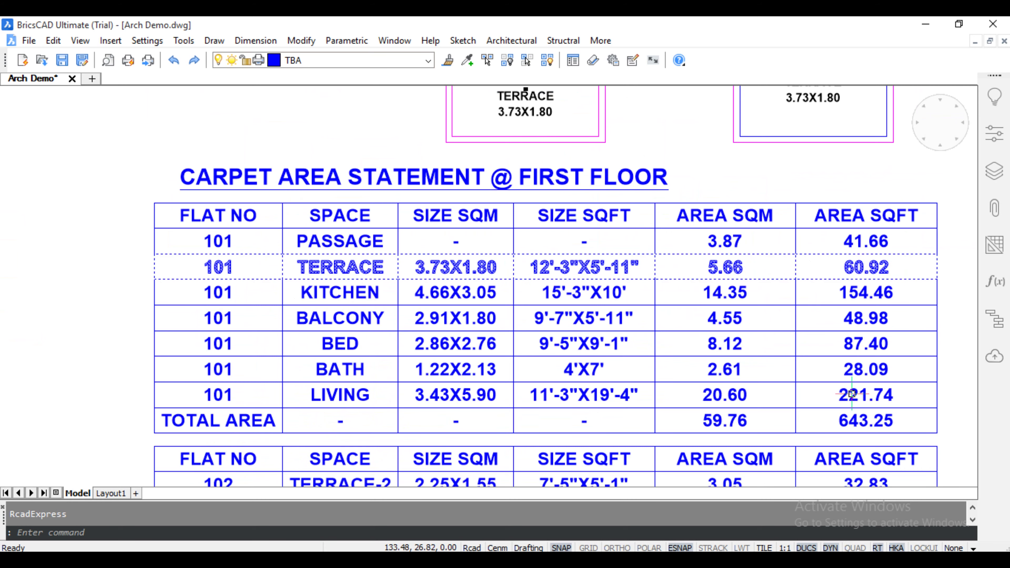
middle_click_drag(889, 419, 834, 372)
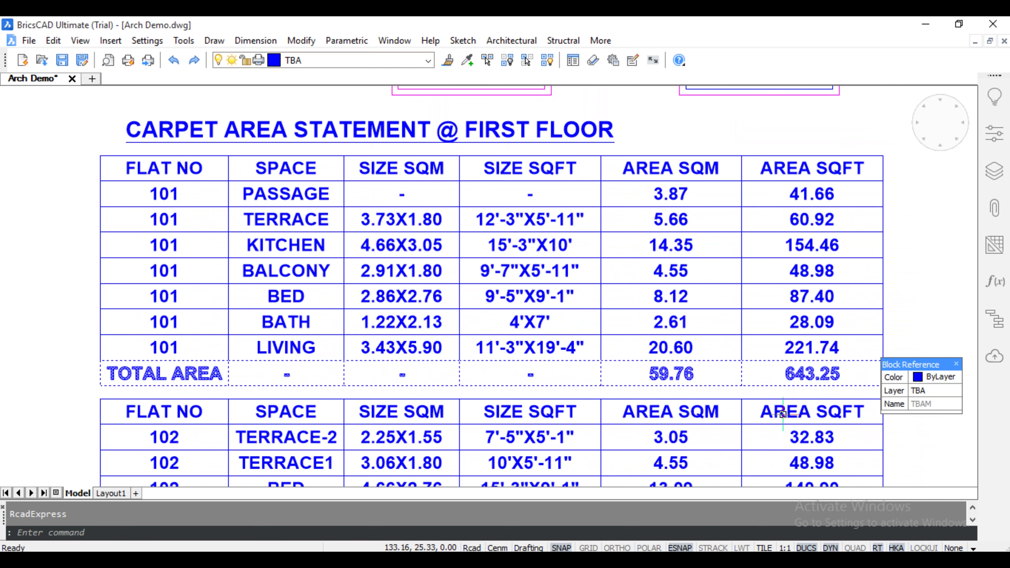
scroll(782, 414, "down", 3)
mouse_move(541, 517)
middle_mouse_down()
mouse_move(527, 391)
mouse_move(524, 87)
middle_mouse_up()
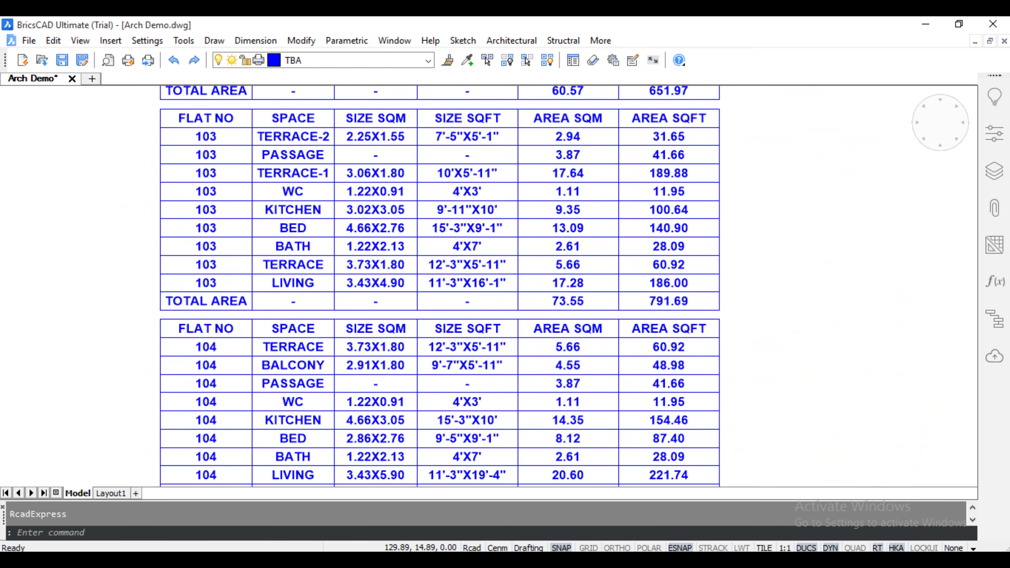
middle_click_drag(515, 355, 514, 330)
scroll(523, 342, "down", 4)
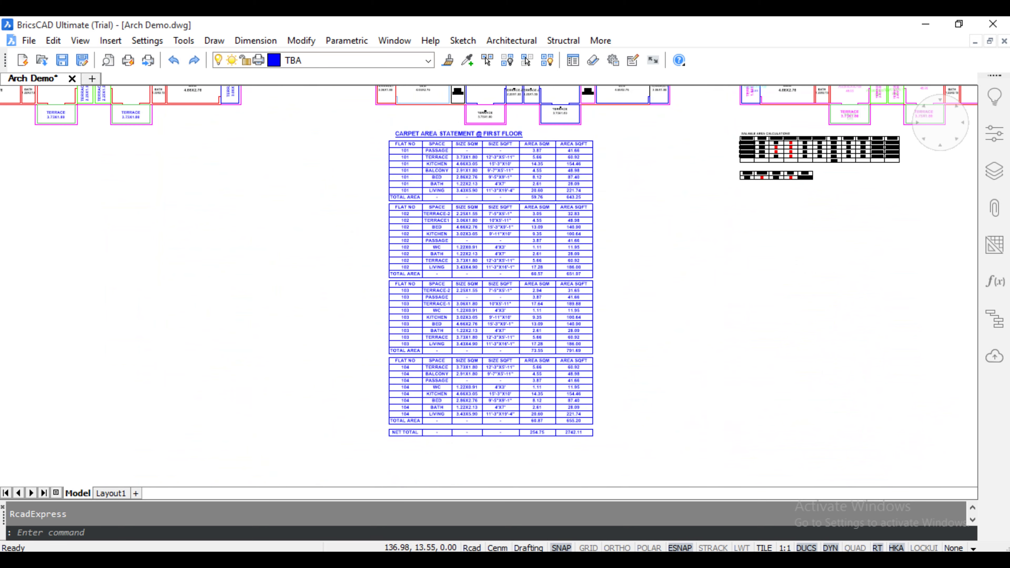
middle_click_drag(585, 403, 585, 454)
scroll(585, 453, "up", 2)
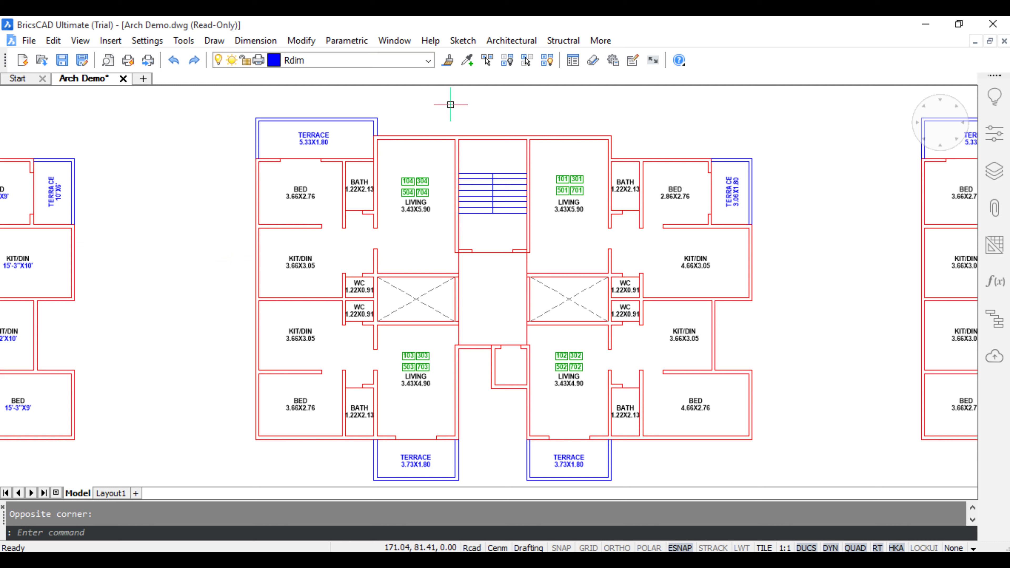
- Convert the room sizes of the middle floor plan from metres to feet with the Both option, keeping both units
left_click(511, 40)
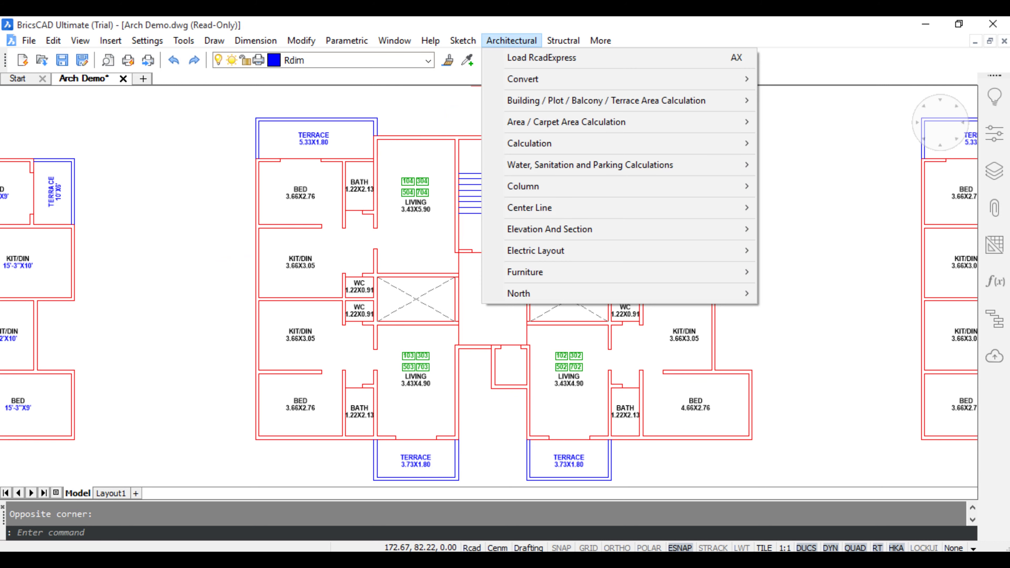
mouse_move(676, 79)
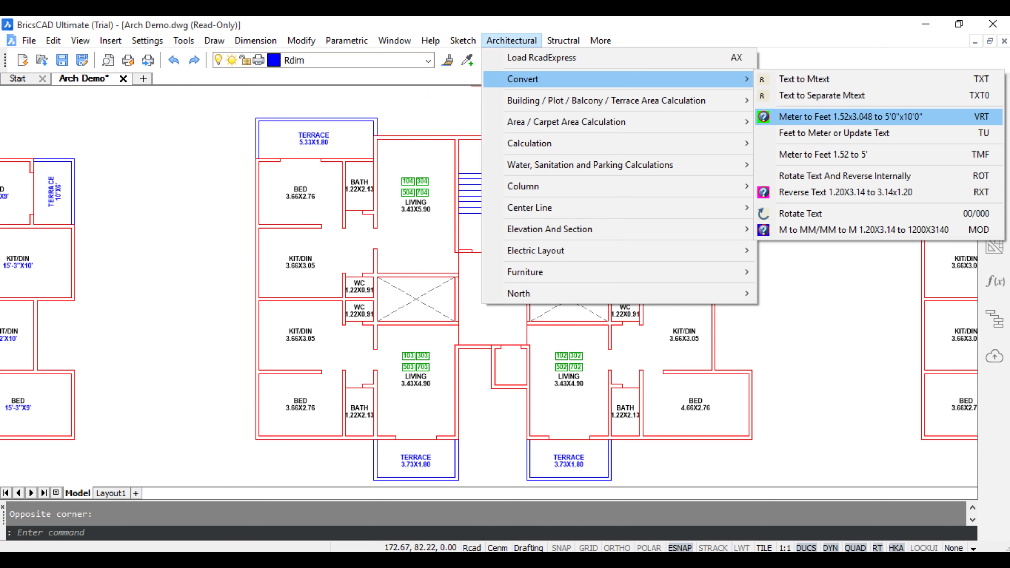
left_click(851, 116)
left_click(225, 106)
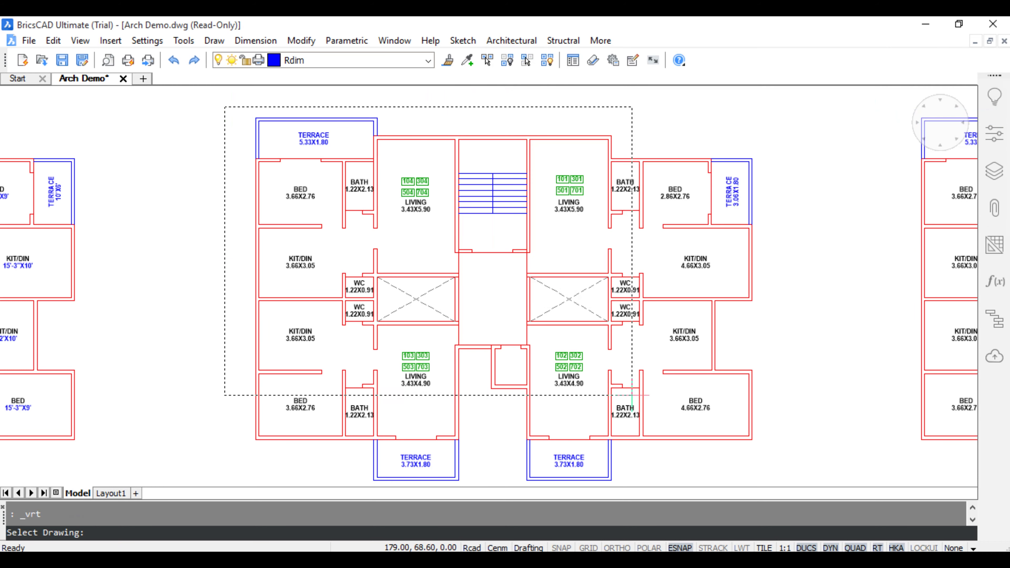
left_click(784, 470)
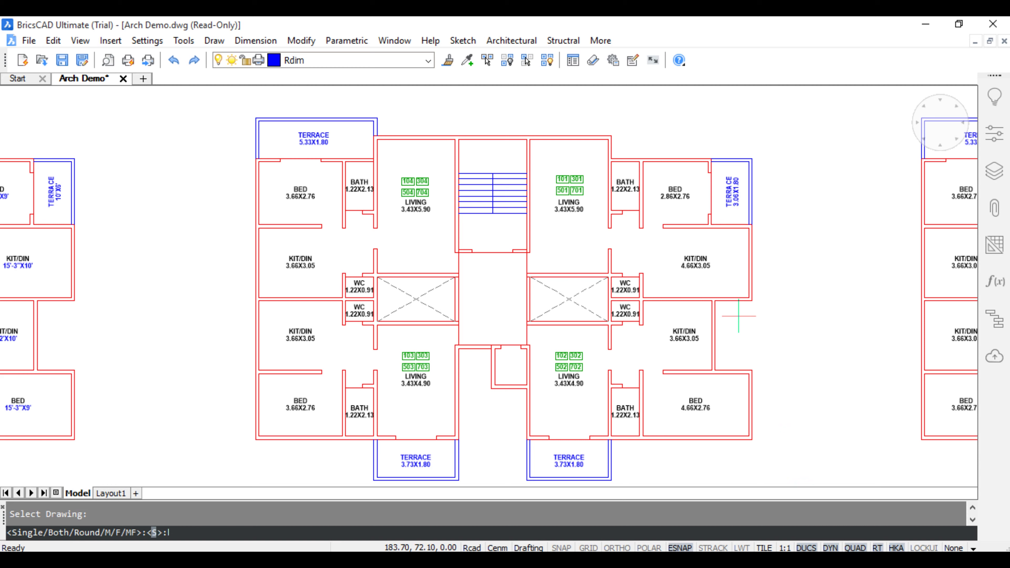
key("Return")
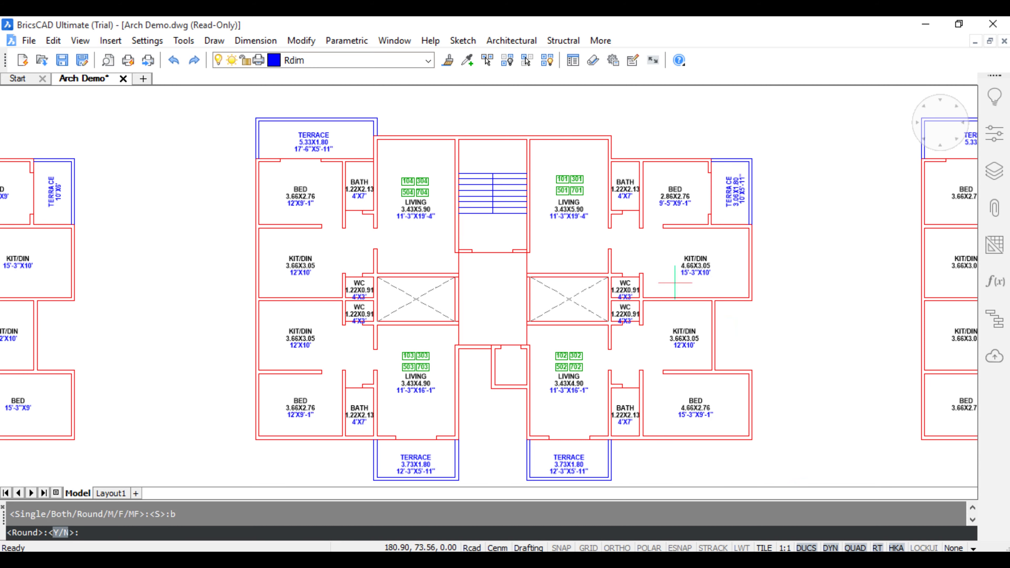
- Compare the room labels of the plan showing both units with those of the neighbouring feet-only plan
scroll(569, 207, "up", 5)
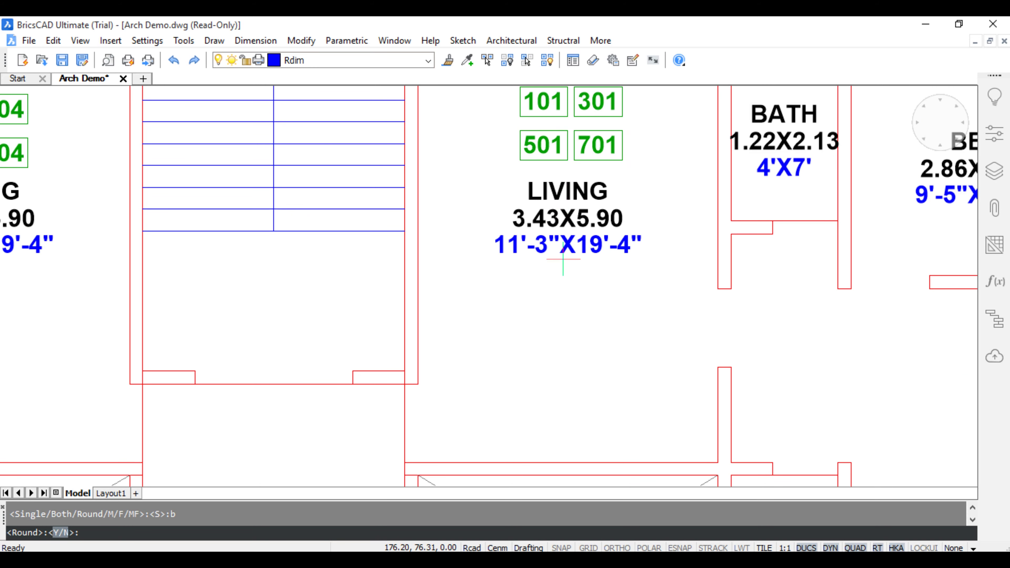
scroll(563, 259, "down", 5)
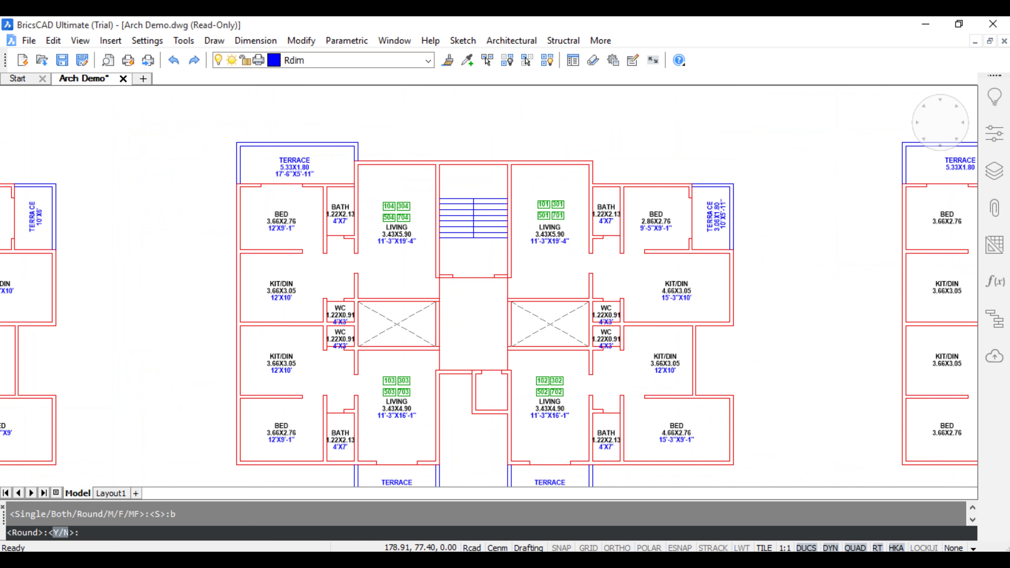
scroll(631, 226, "down", 3)
scroll(217, 230, "up", 5)
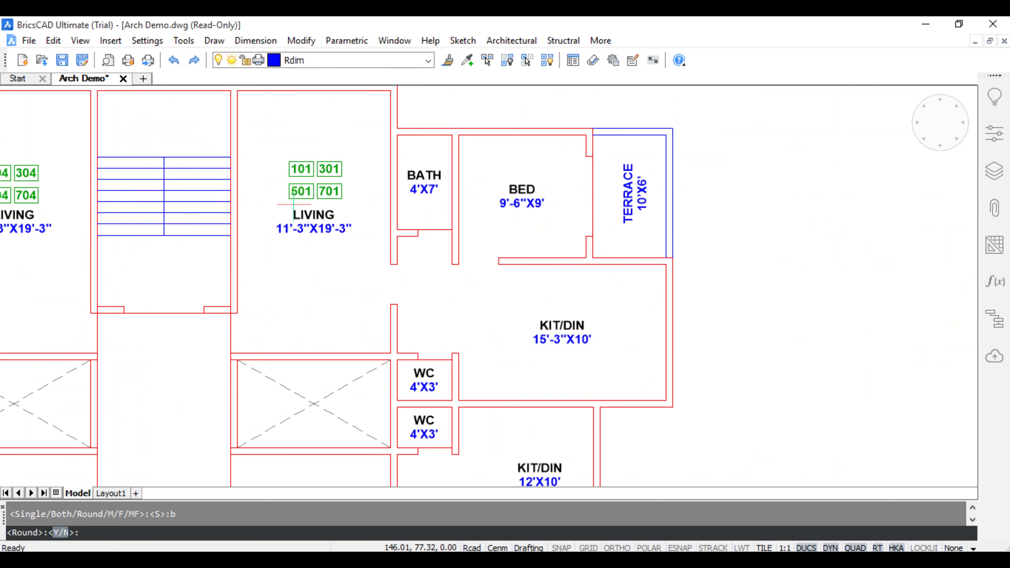
scroll(283, 248, "down", 5)
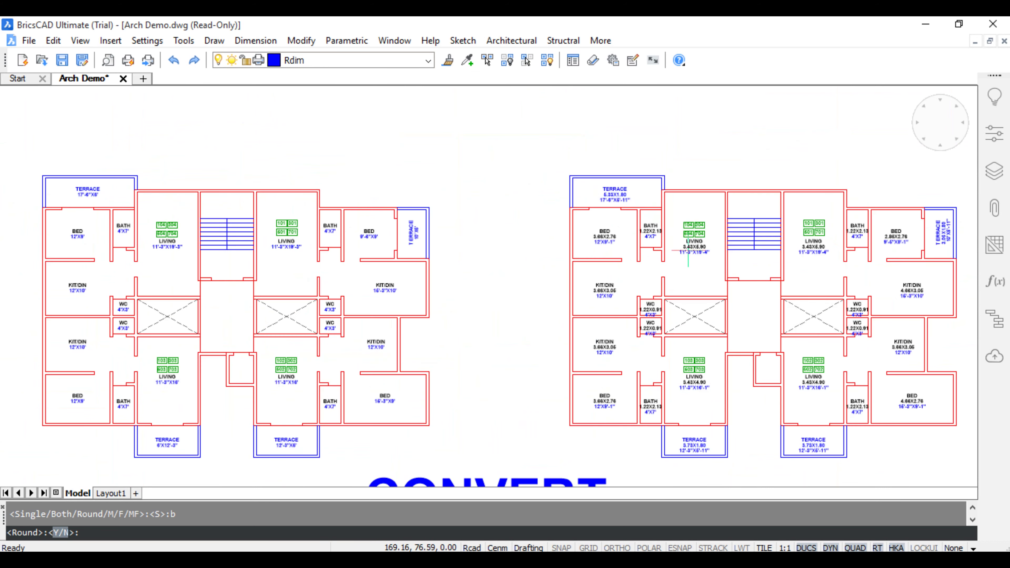
scroll(688, 250, "up", 4)
scroll(557, 297, "down", 4)
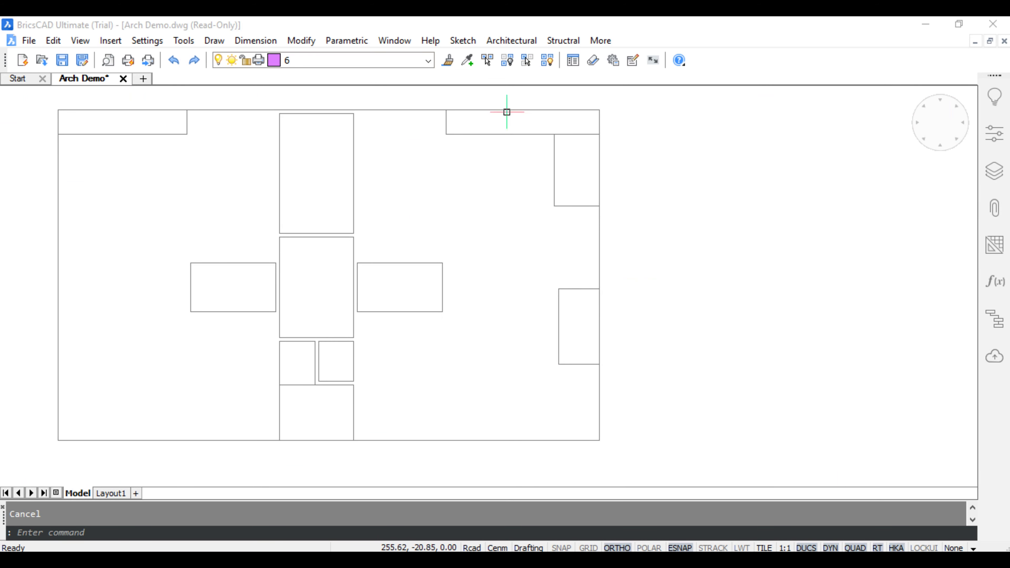
- Run Building Calculation with a text height of .25 and define the building's outer rectangle by its diagonal corners
left_click(511, 40)
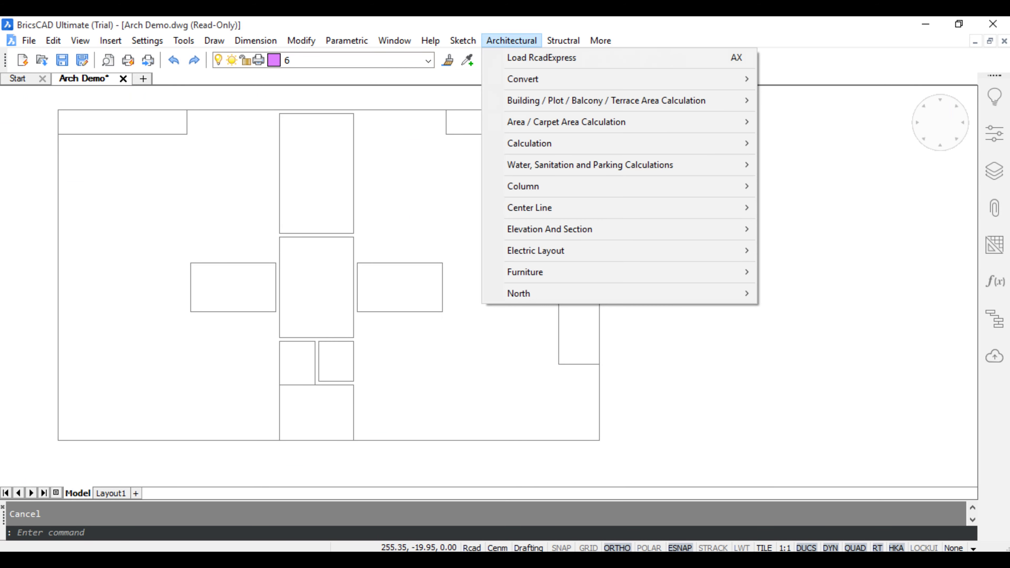
mouse_move(604, 100)
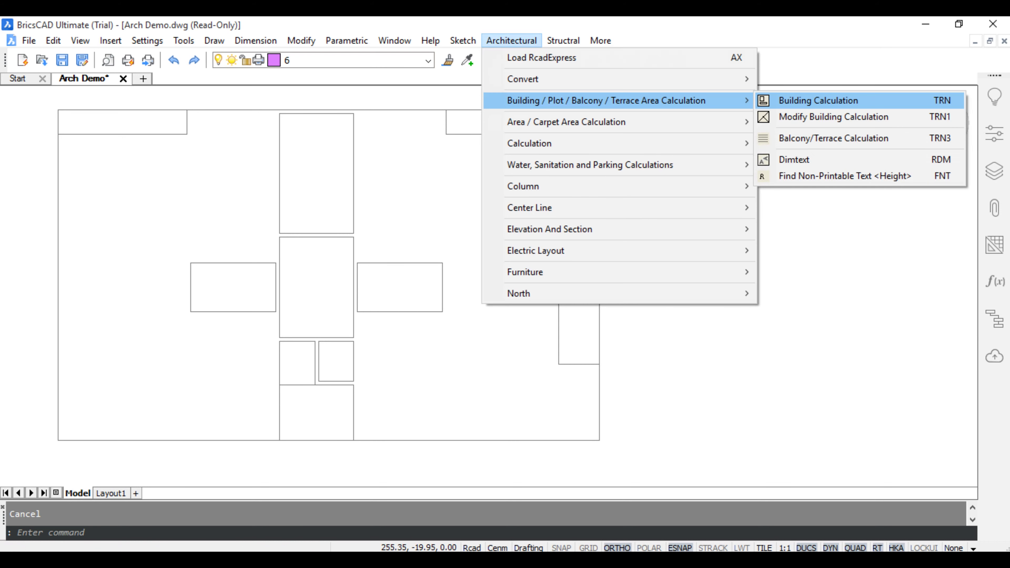
left_click(818, 100)
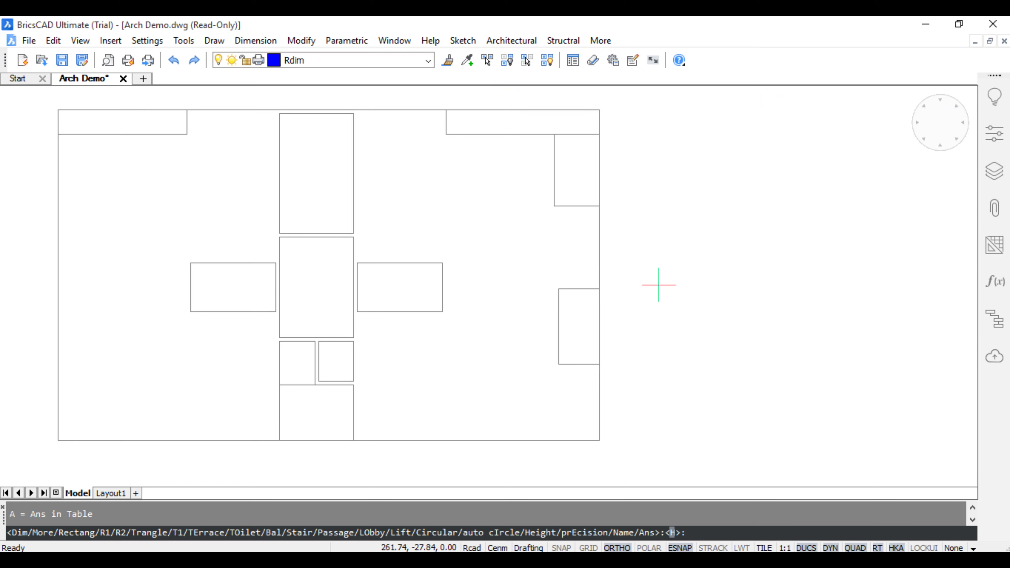
type("h")
key("Return")
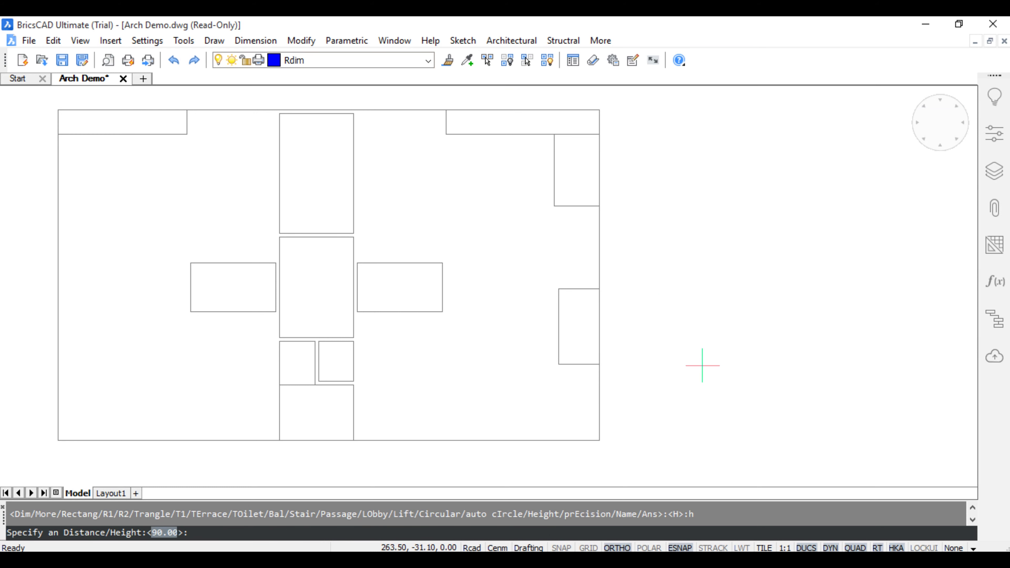
key("Return")
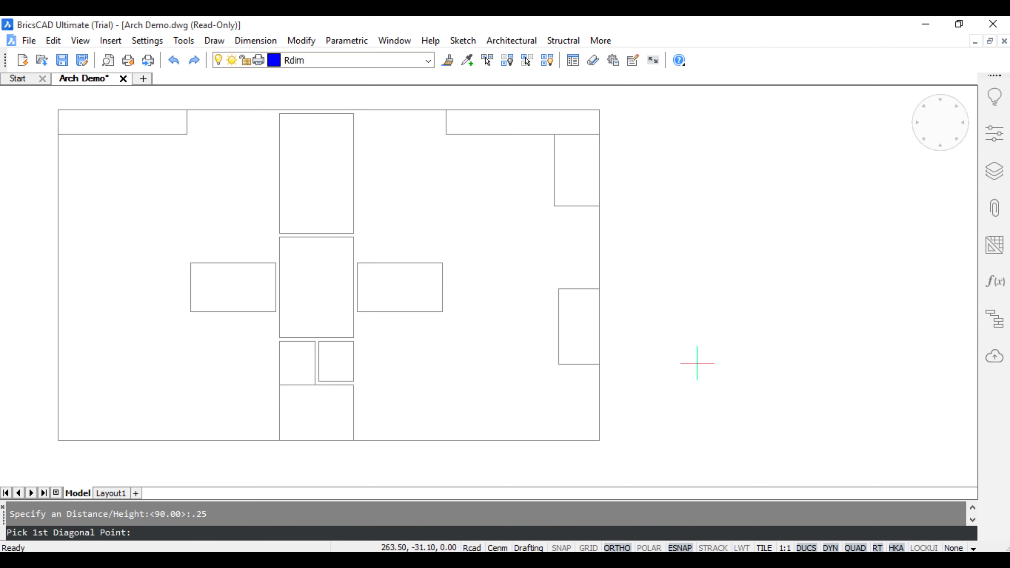
left_click(58, 440)
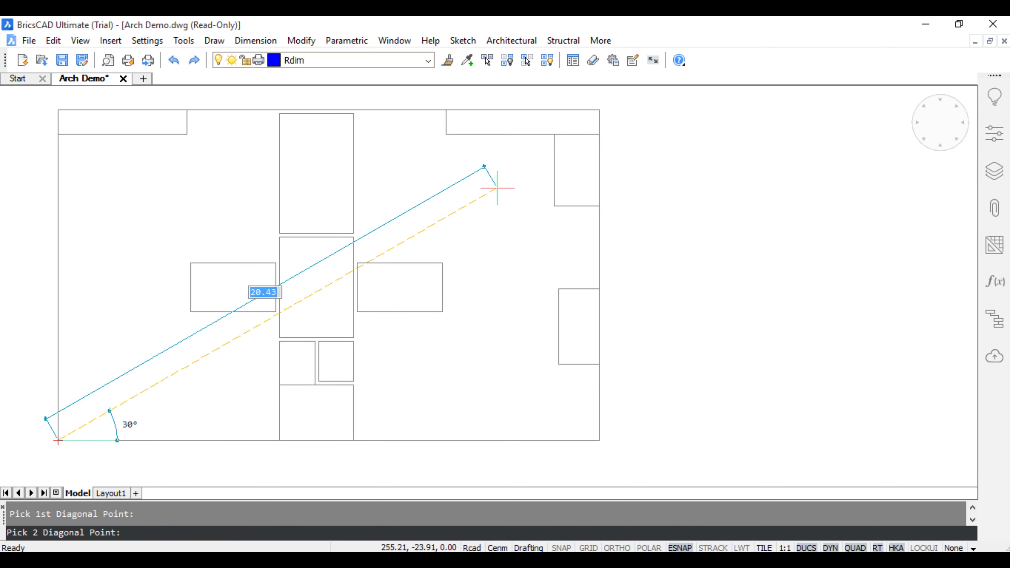
left_click(599, 111)
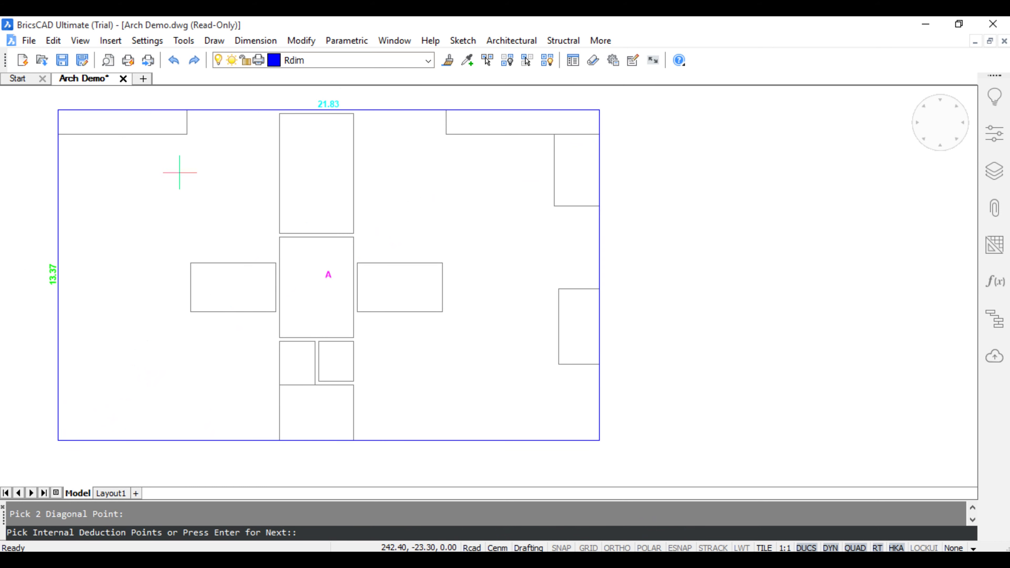
- Mark all the inner rectangles of the building outline as internal deductions, numbered from 1
key("Return")
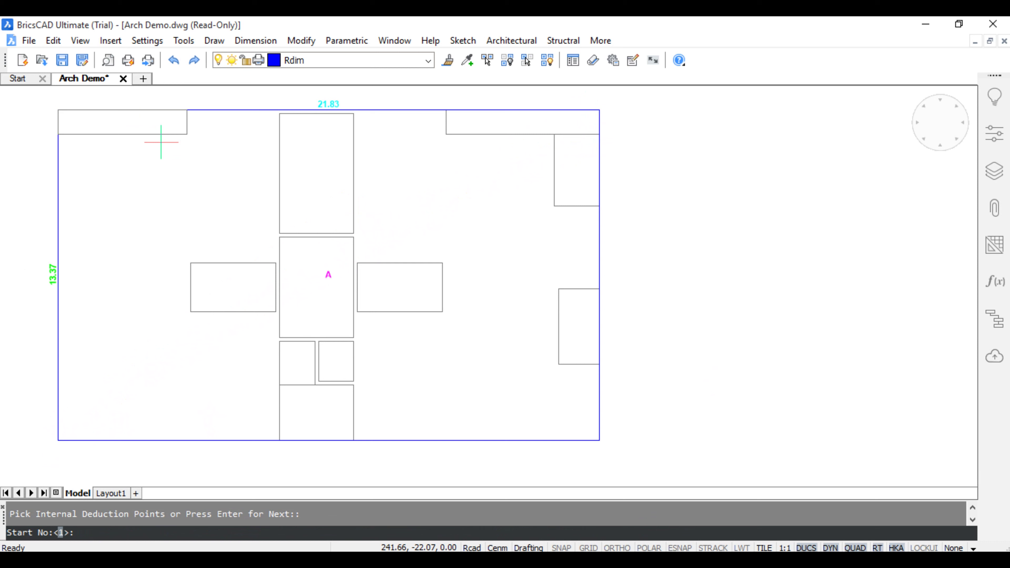
key("Return")
left_click(176, 153)
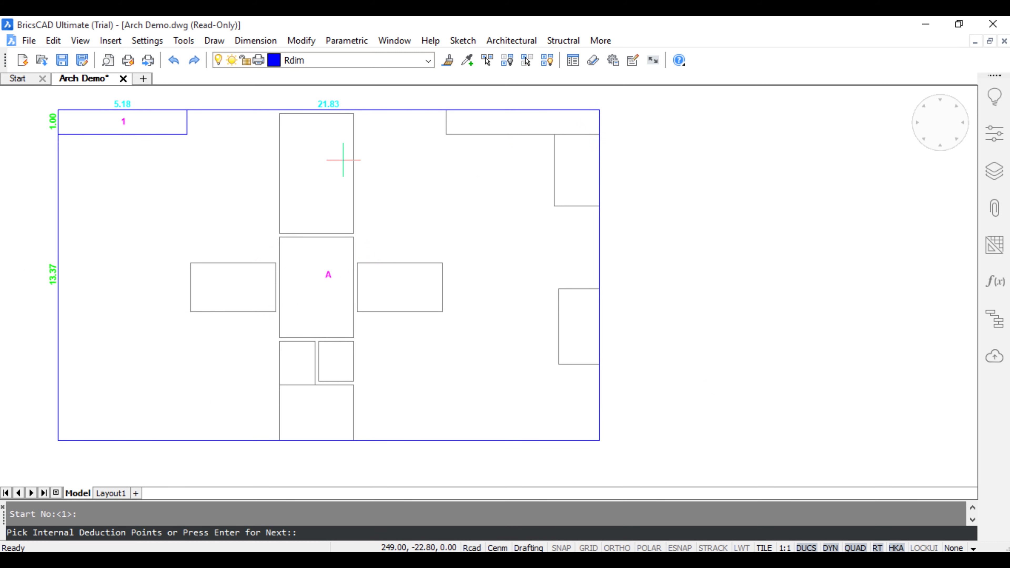
left_click(343, 158)
left_click(544, 155)
left_click(568, 164)
left_click(261, 288)
left_click(301, 298)
left_click(400, 295)
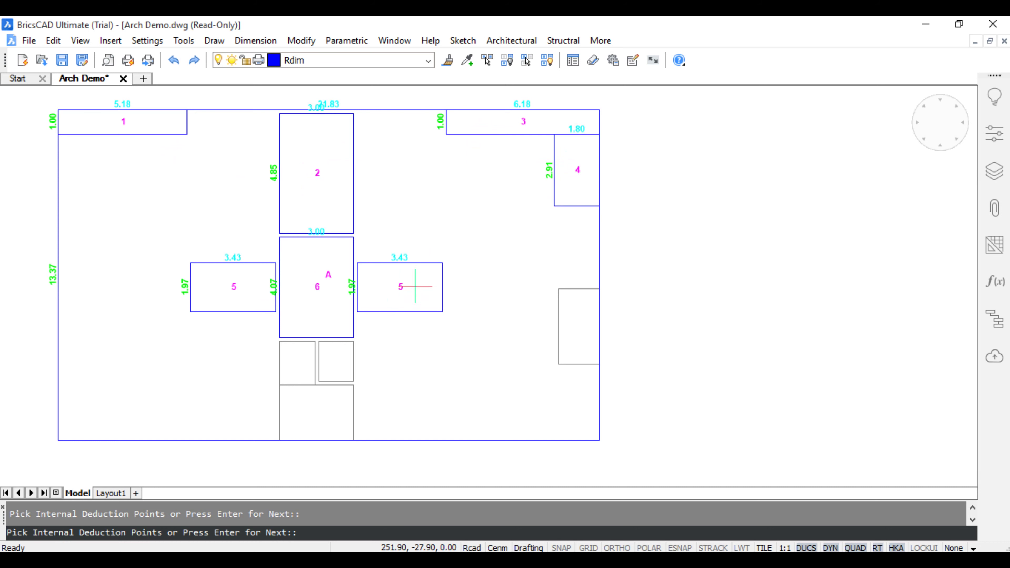
left_click(301, 359)
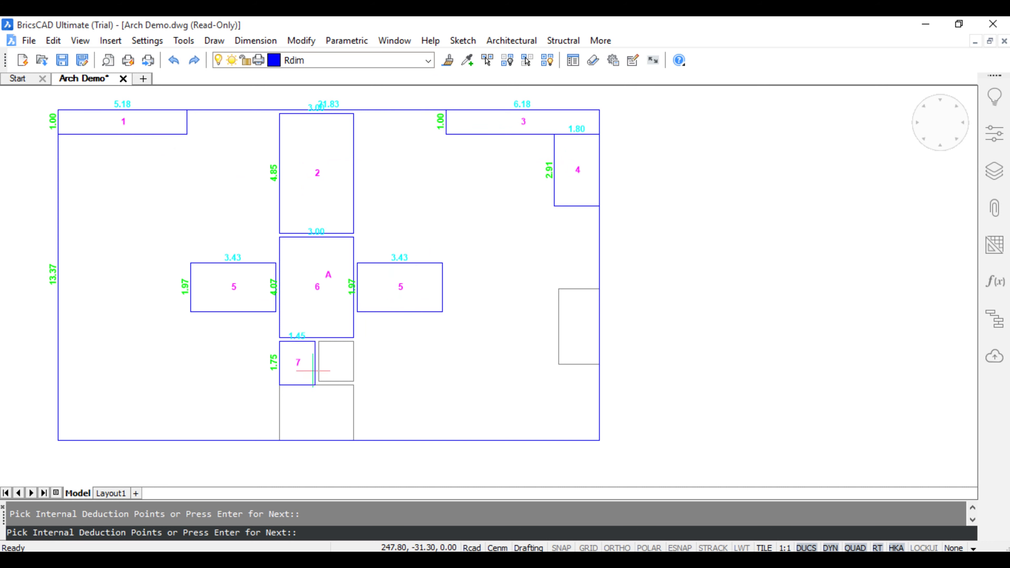
left_click(335, 366)
left_click(320, 415)
left_click(564, 324)
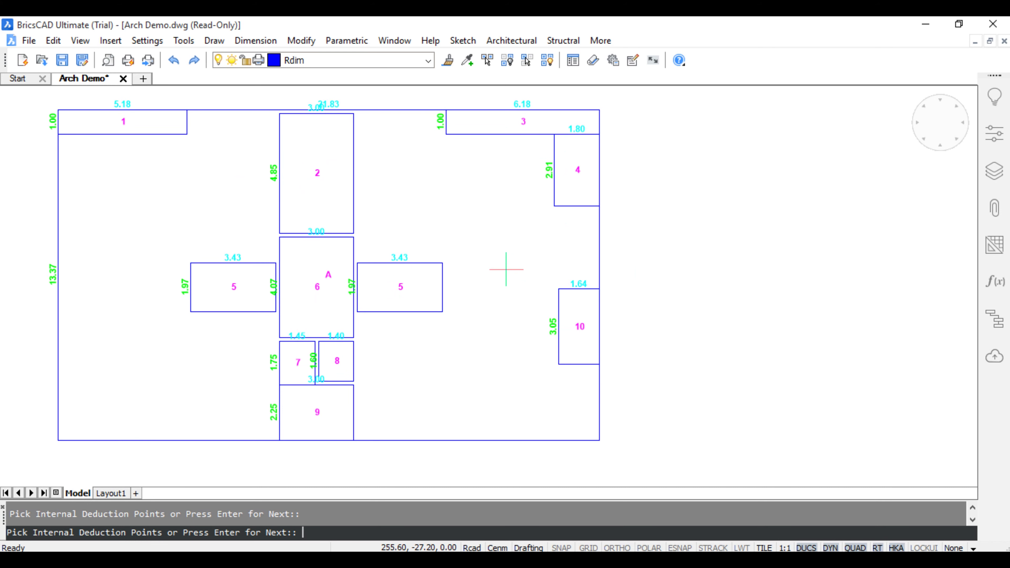
key("Return")
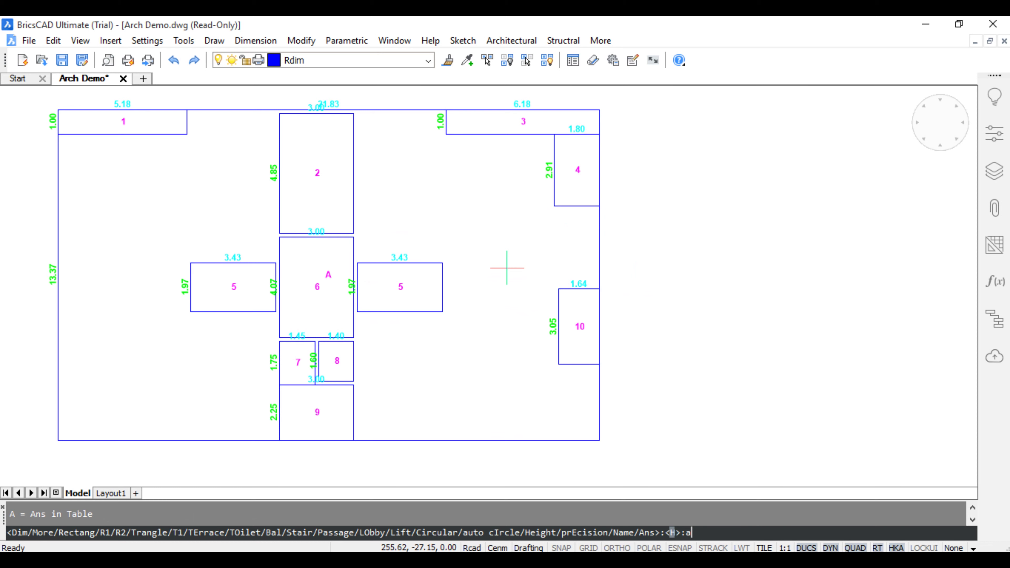
- Generate the building area calculation with Ans type 3 for the whole outline as floor number 123, placing it beside the outline
type("a")
key("Return")
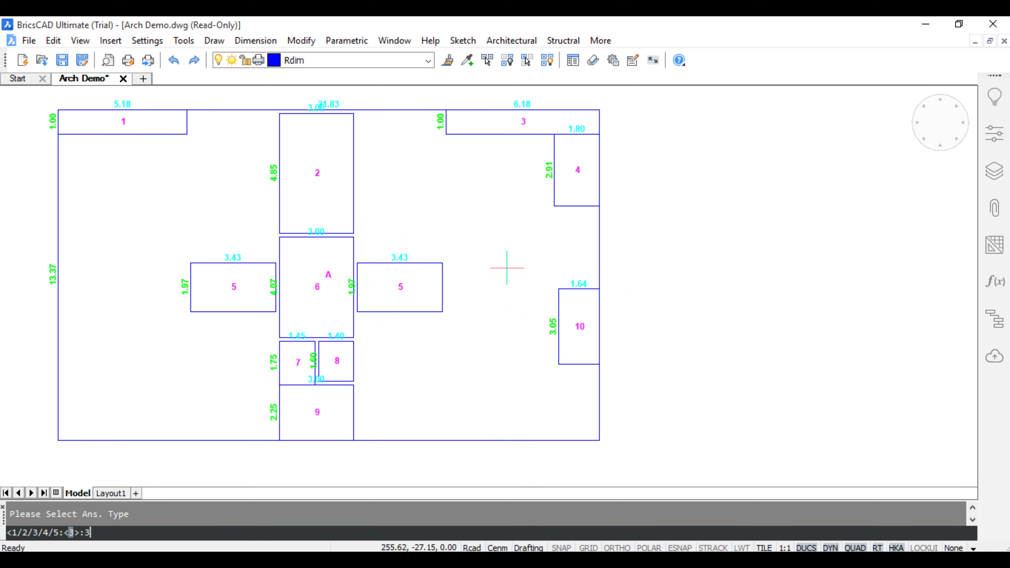
type("3")
key("Return")
left_click(532, 398)
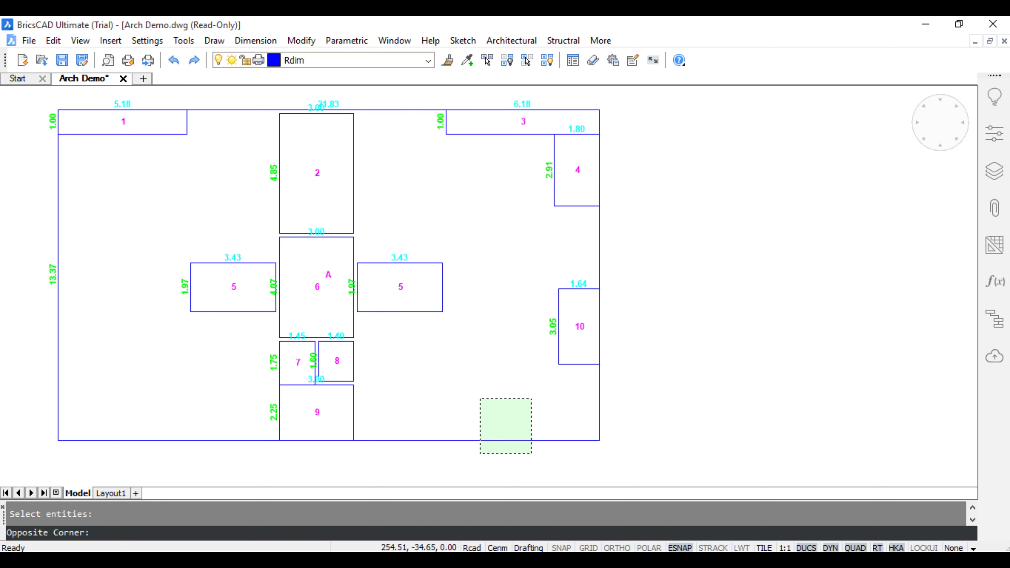
left_click(479, 453)
left_click(635, 453)
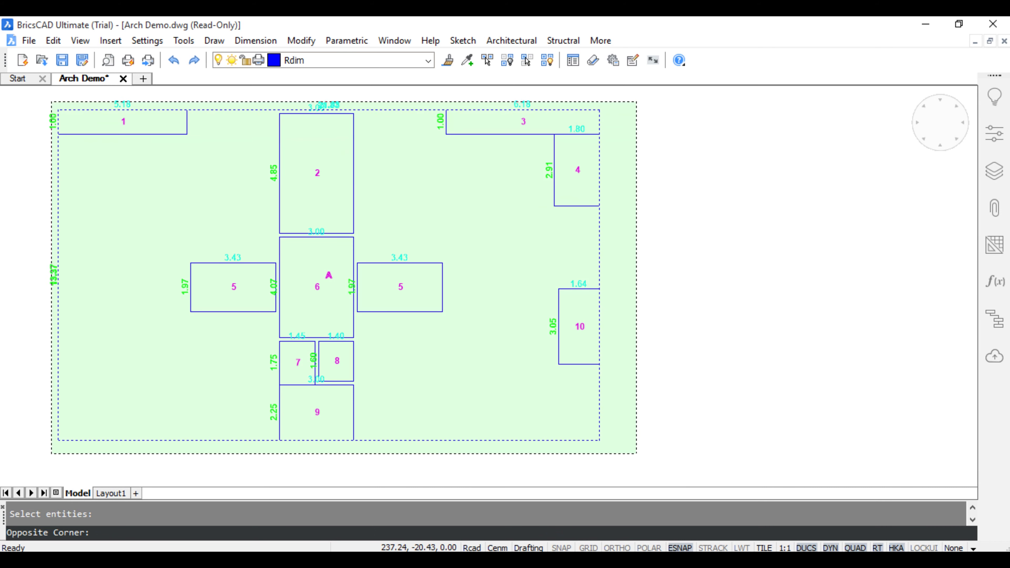
left_click(49, 100)
key("Return")
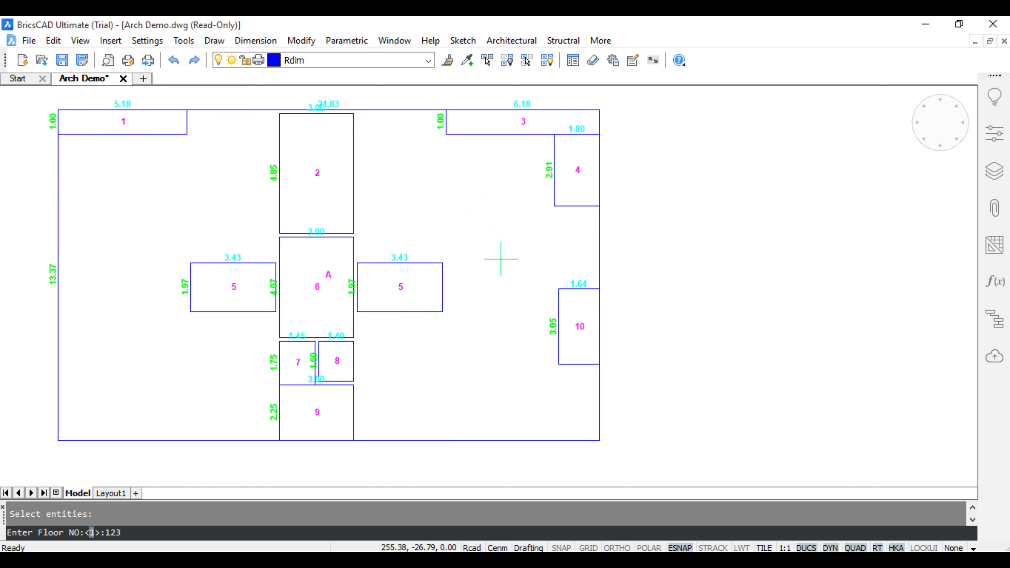
key("Return")
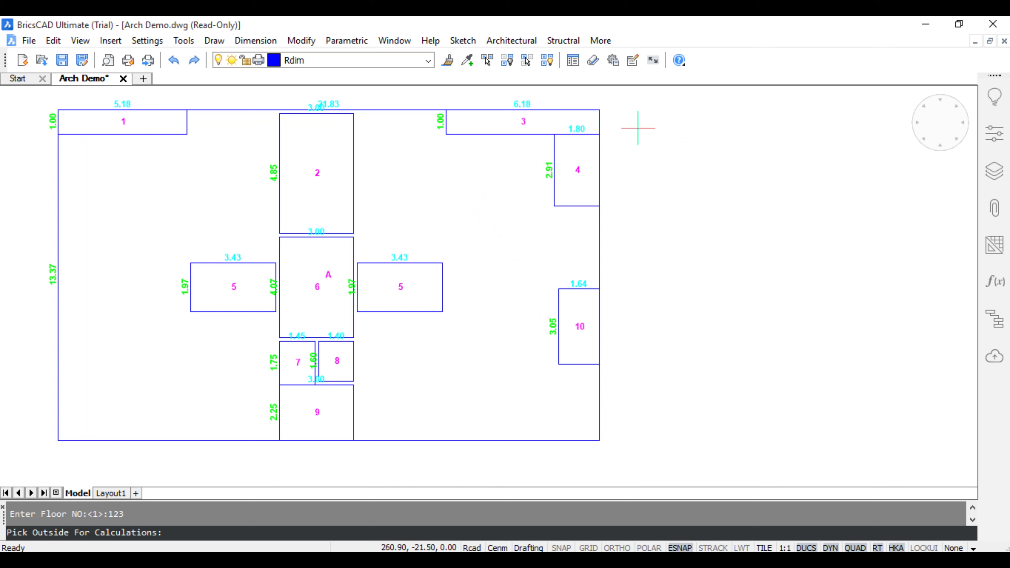
left_click(640, 134)
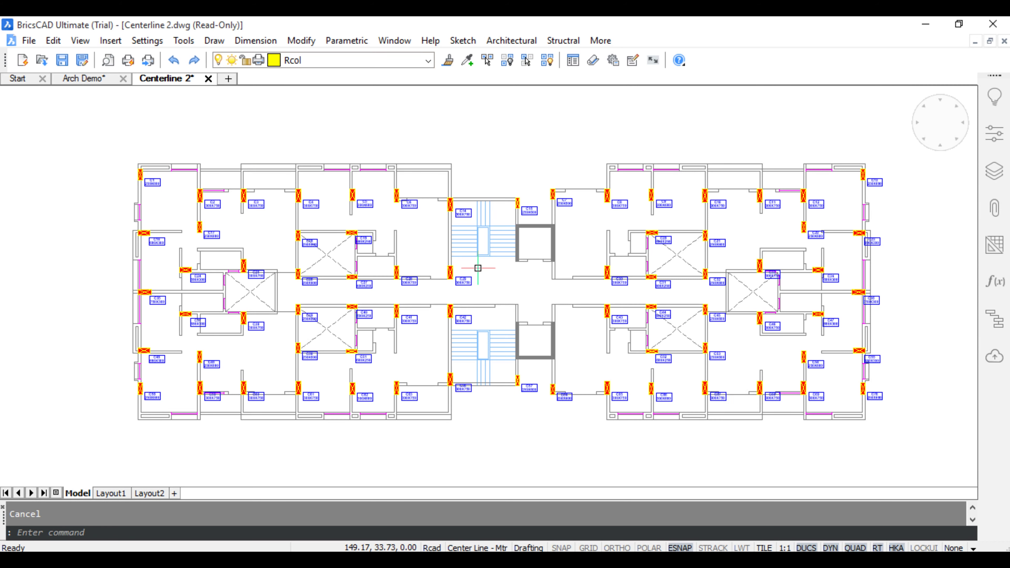
- Start Continue Centerline on the entire column plan, including every column and its label
left_click(511, 40)
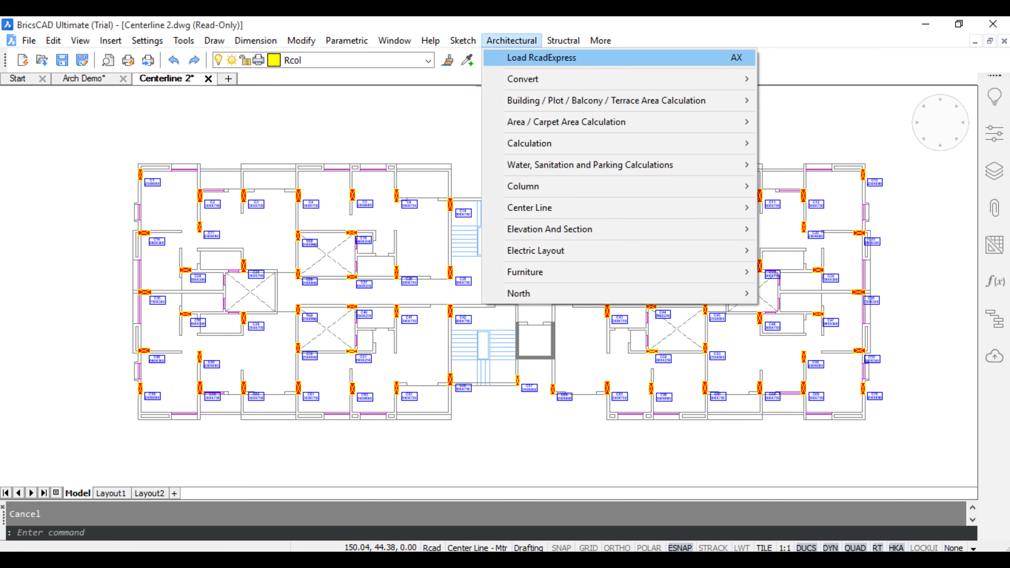
mouse_move(529, 207)
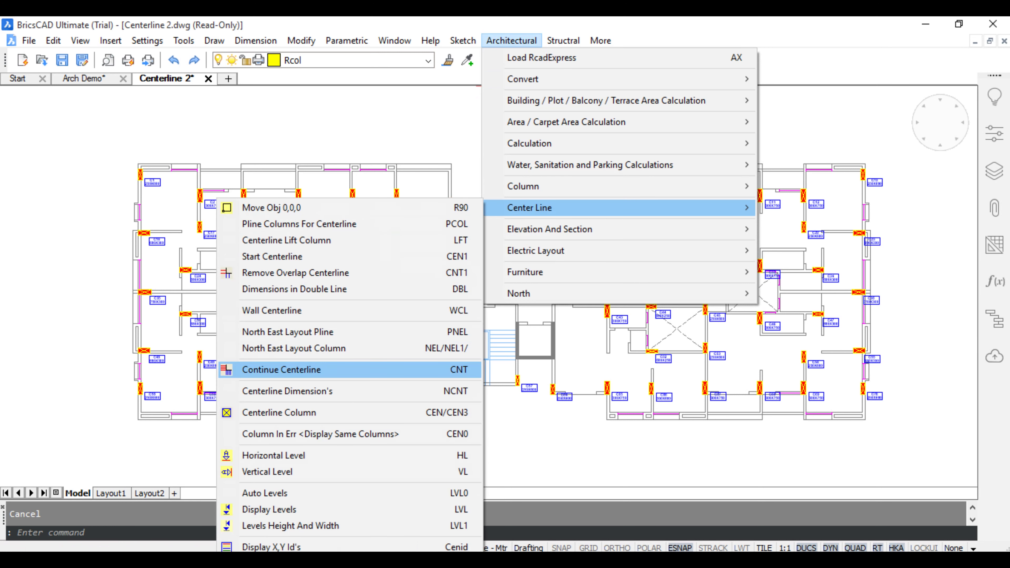
left_click(282, 369)
left_click(81, 129)
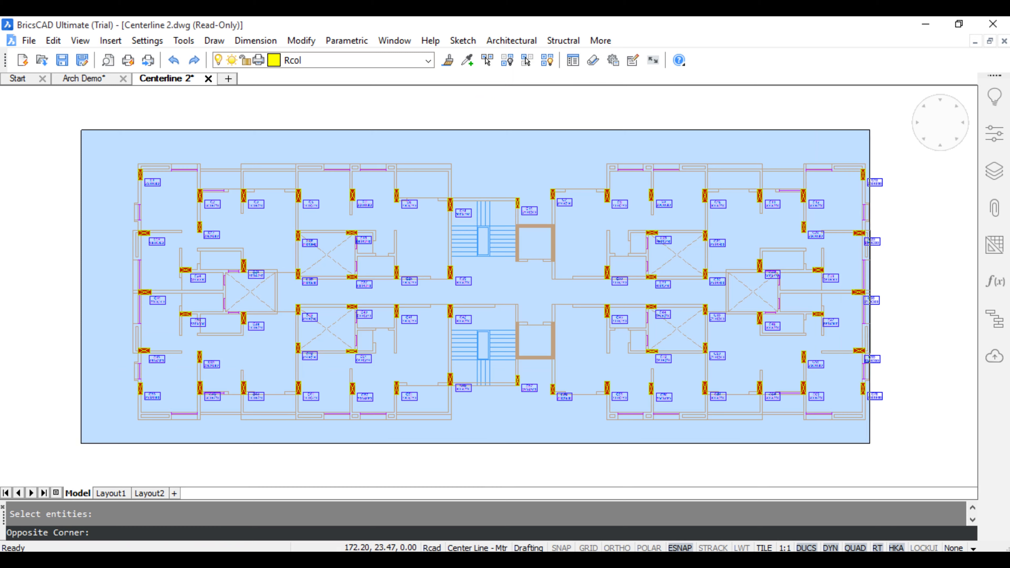
left_click(869, 443)
key("Return")
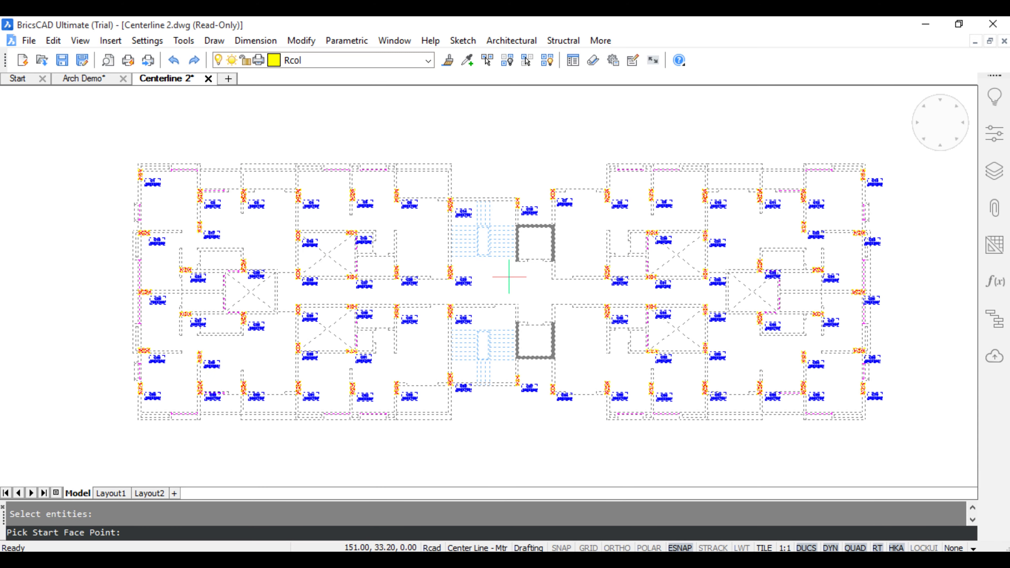
- Generate the column centerlines from a start face point at column C58's lower-left corner to an end face point at C13's upper-right corner
scroll(138, 396, "up", 5)
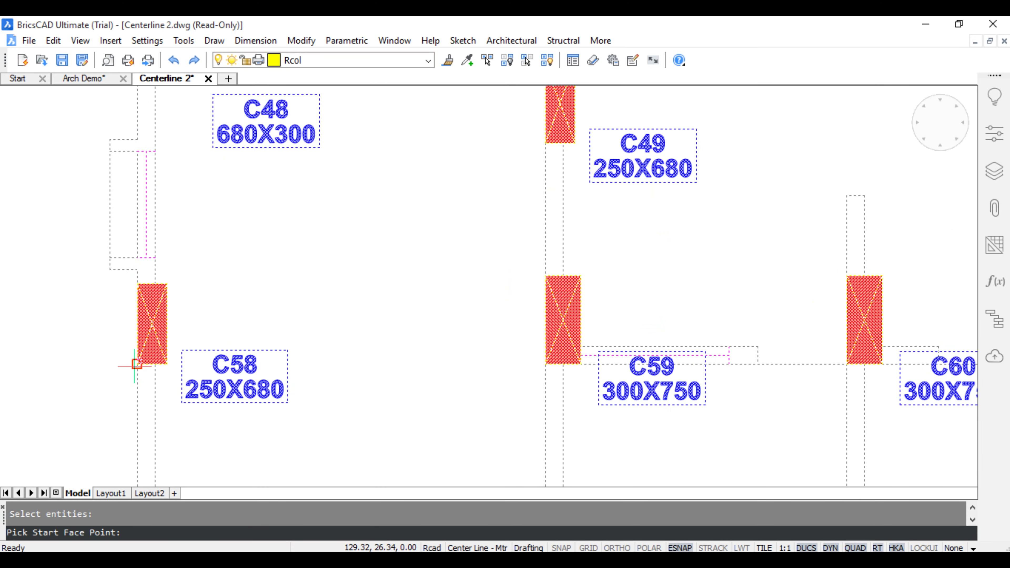
scroll(138, 362, "up", 4)
left_click(143, 360)
scroll(142, 360, "down", 6)
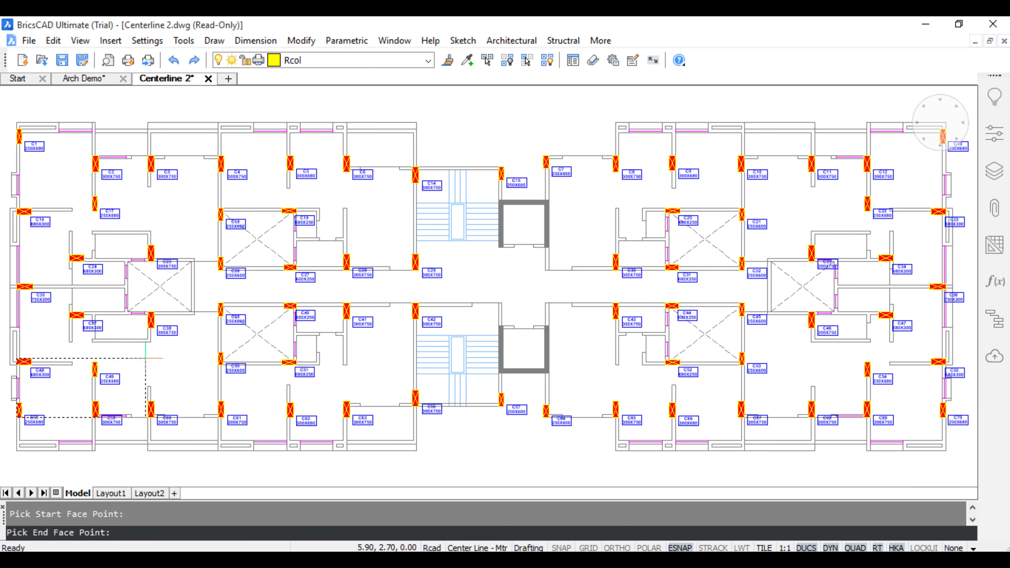
scroll(334, 330, "down", 2)
scroll(694, 243, "up", 4)
scroll(694, 243, "up", 4)
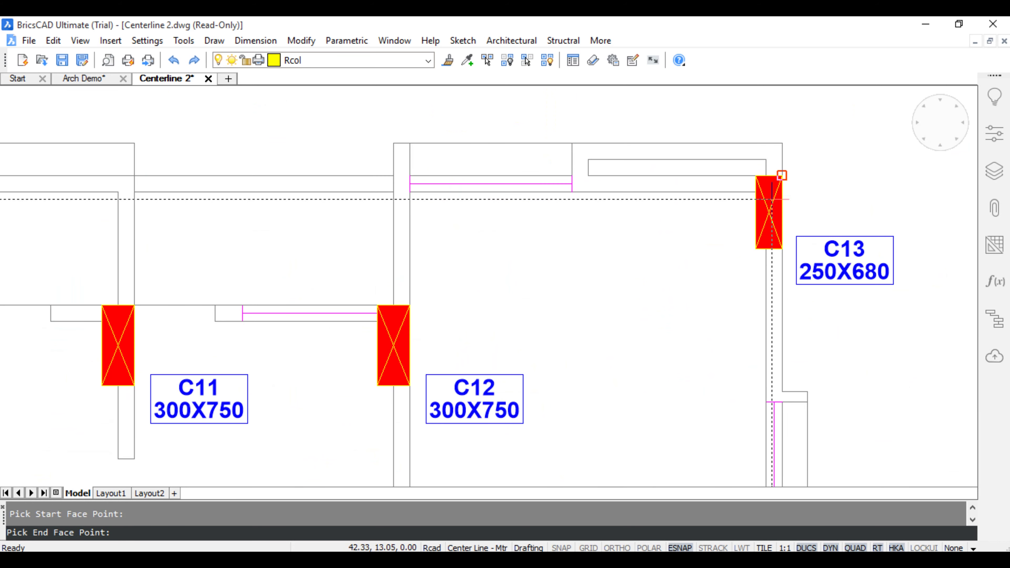
left_click(781, 175)
scroll(781, 179, "down", 6)
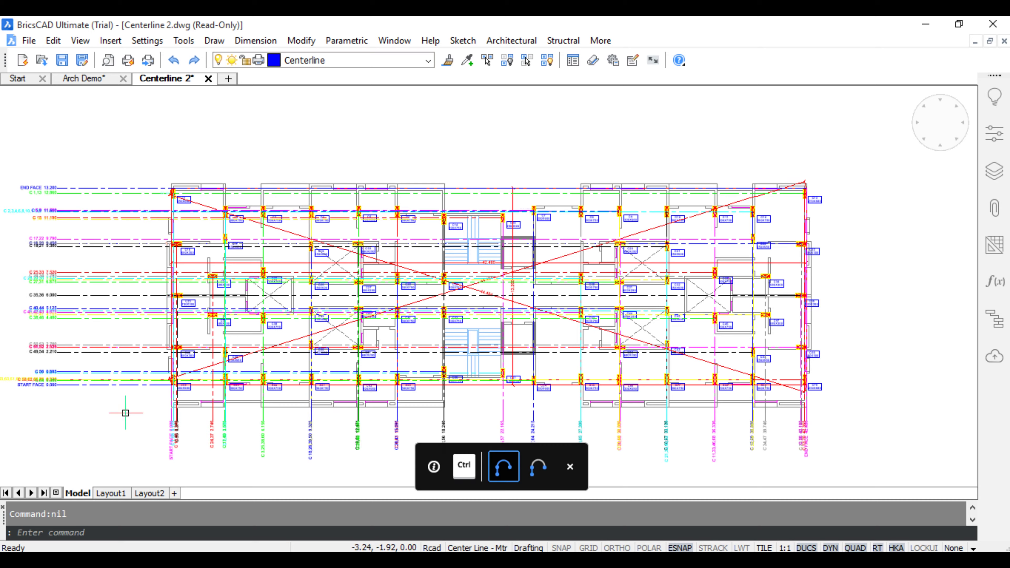
- Run Remove Overlap Centerline on the horizontal centerlines' labels, picking from below START FACE to above END FACE
middle_click_drag(126, 413, 180, 413)
scroll(137, 196, "up", 5)
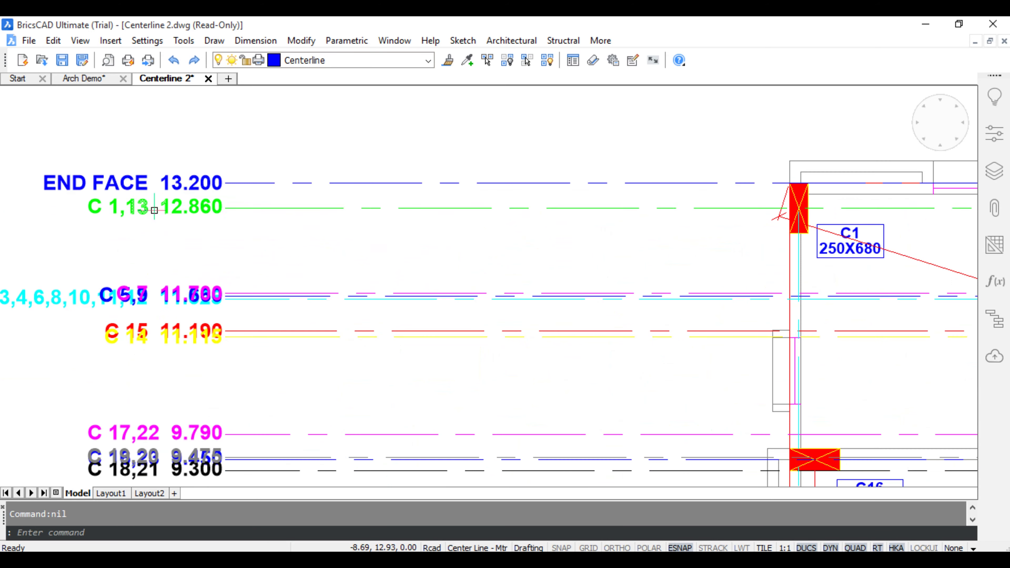
scroll(232, 209, "down", 4)
scroll(235, 279, "down", 2)
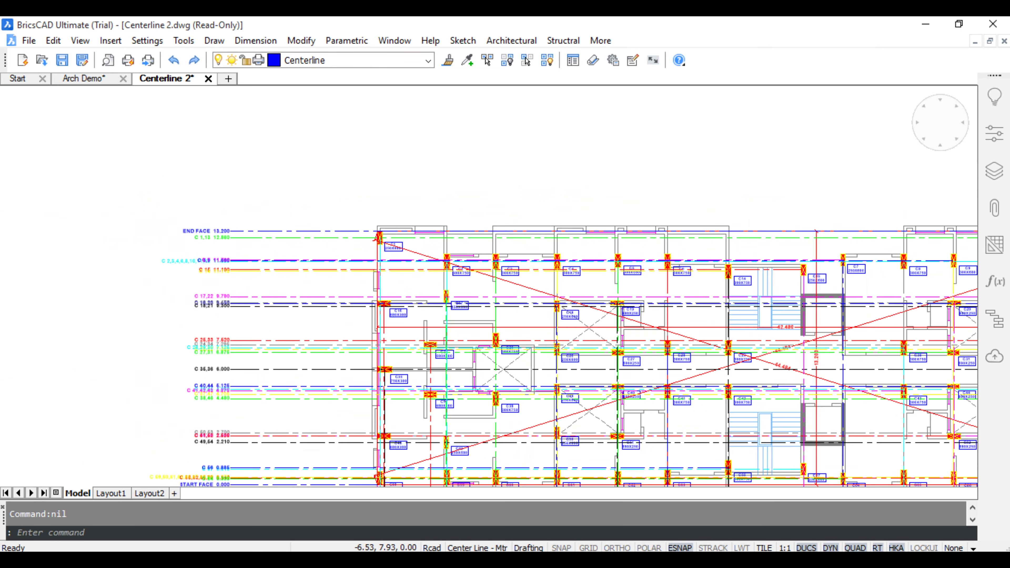
left_click(511, 40)
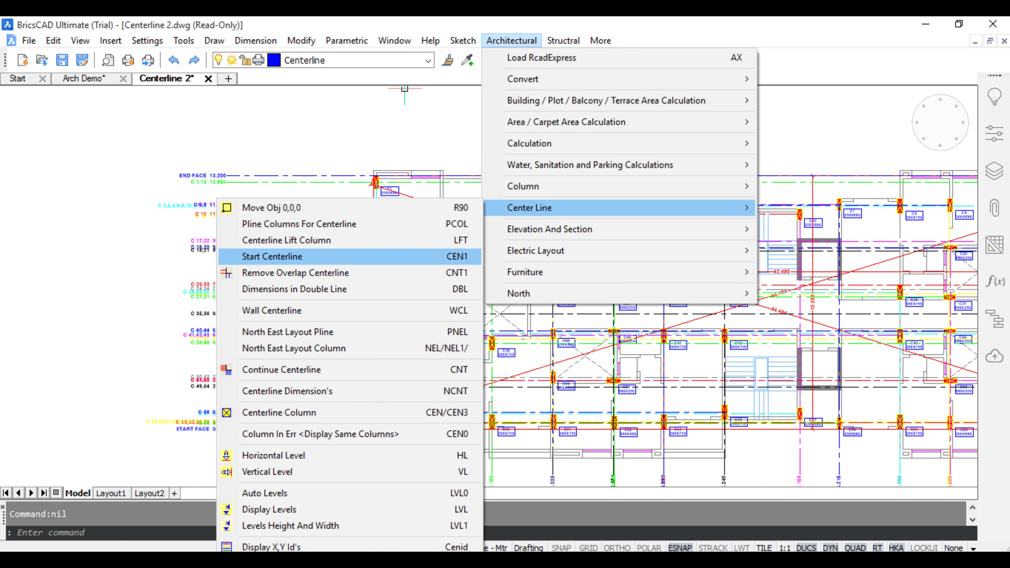
left_click(294, 272)
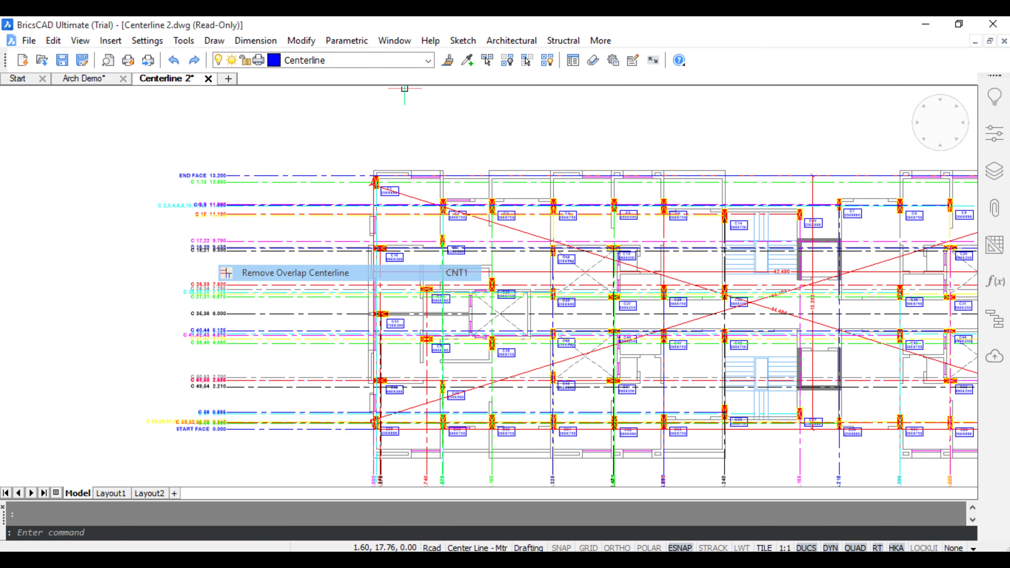
left_click(236, 444)
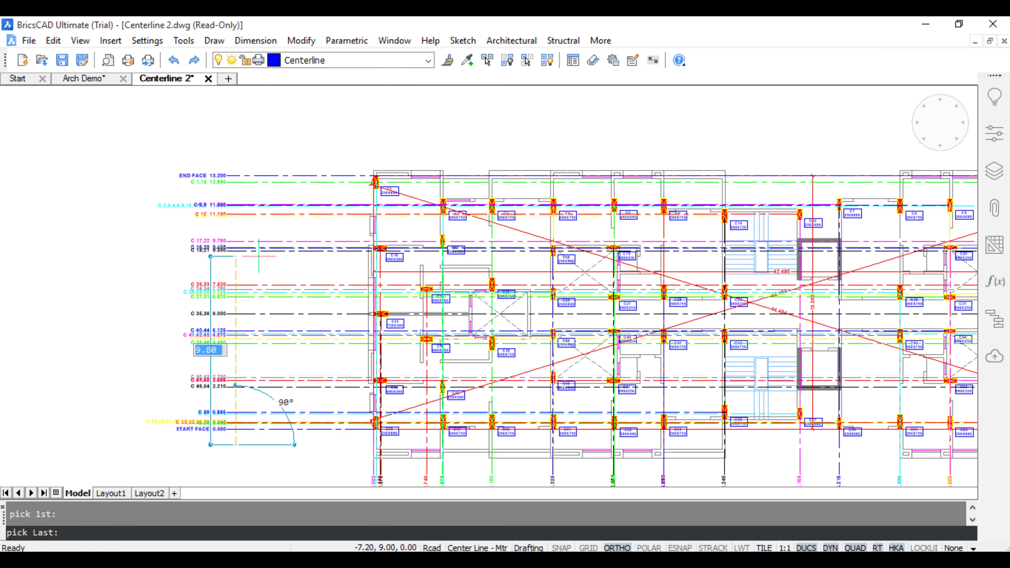
left_click(236, 160)
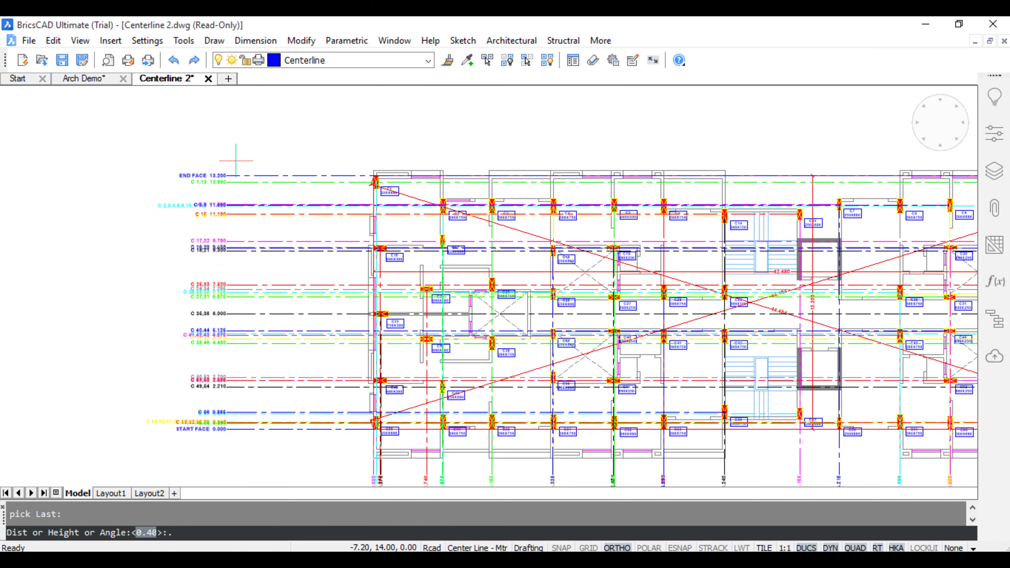
key("Return")
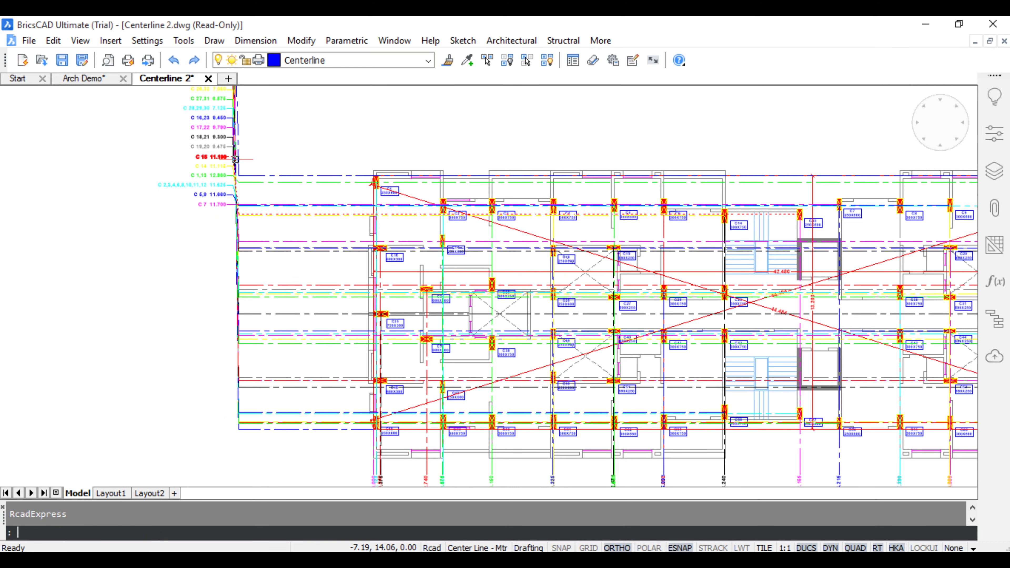
- Stretch the spaced-out stack of horizontal centerline labels straight down so it sits beside the plan
scroll(245, 257, "down", 3)
middle_click_drag(238, 258, 227, 312)
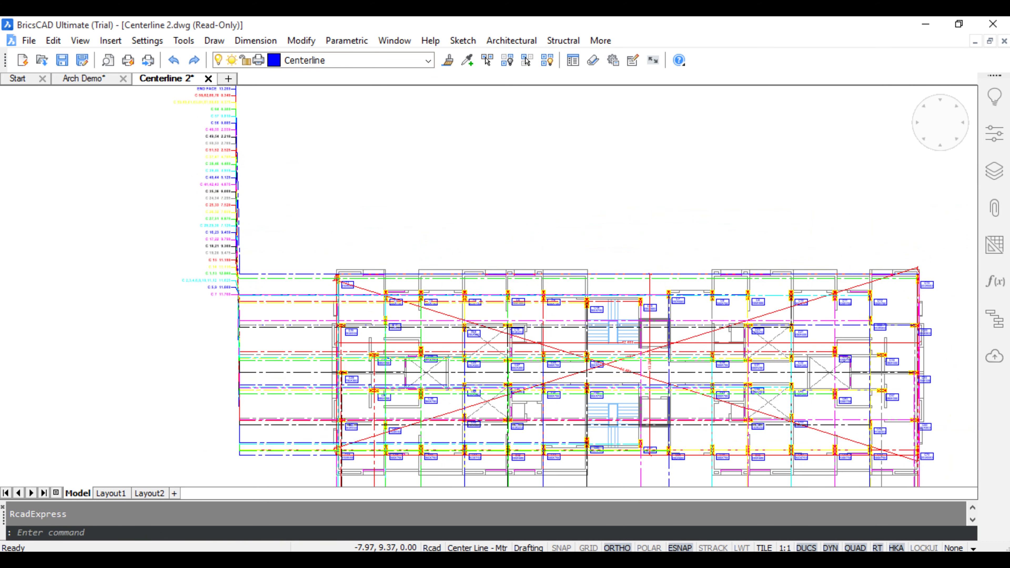
type("s")
key("Return")
left_click(234, 317)
scroll(225, 314, "down", 5)
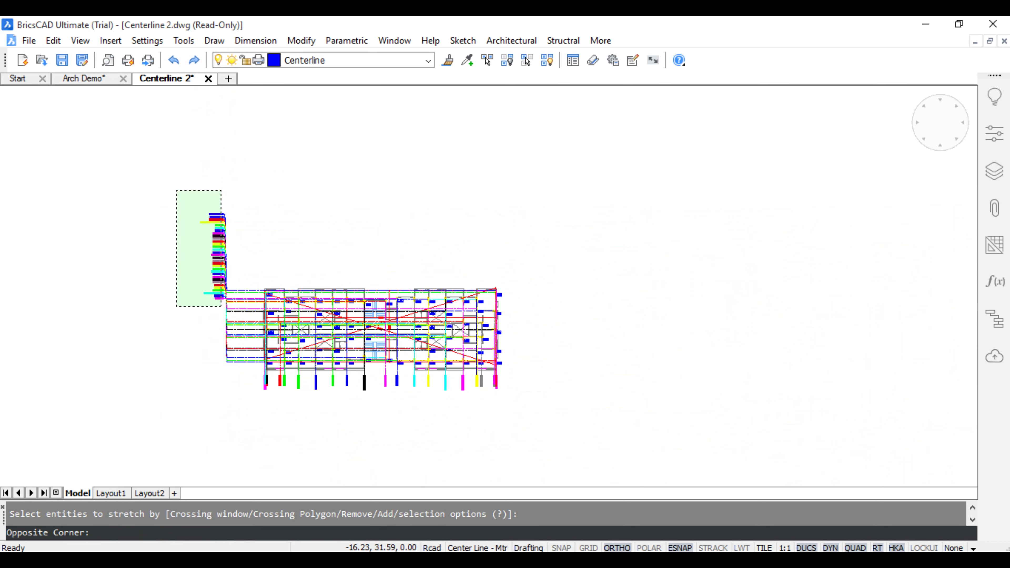
left_click(176, 189)
key("Return")
left_click(191, 318)
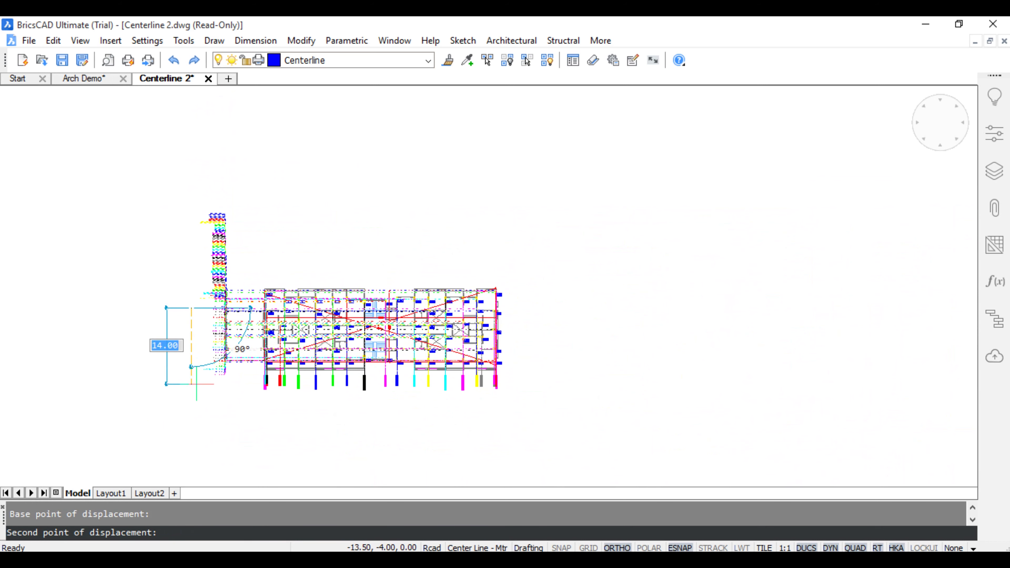
left_click(197, 377)
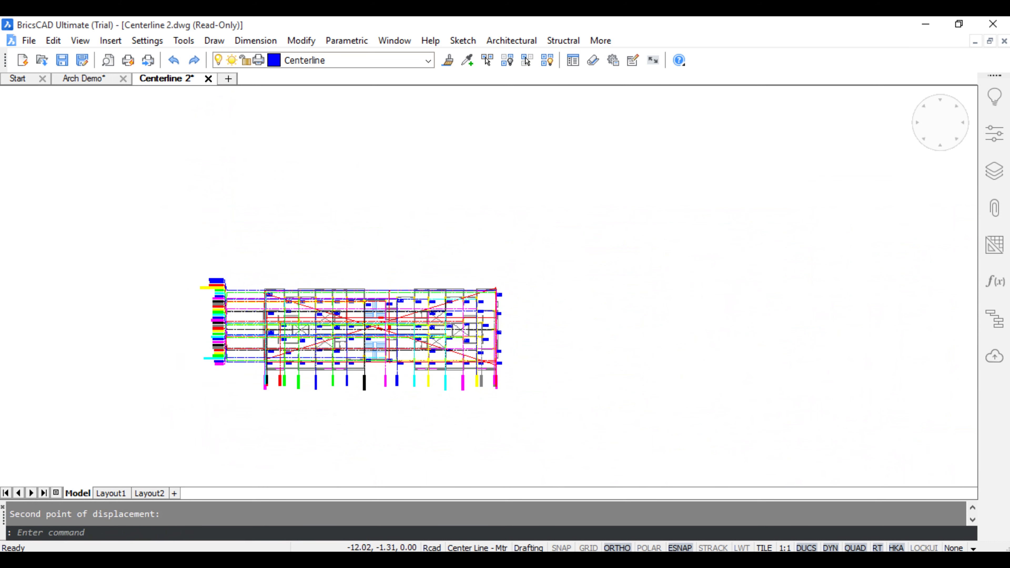
- Stretch the horizontal centerline labels about 5.4 m towards the plan
scroll(236, 387, "up", 4)
key("Escape")
key("Return")
left_click(239, 402)
left_click(134, 235)
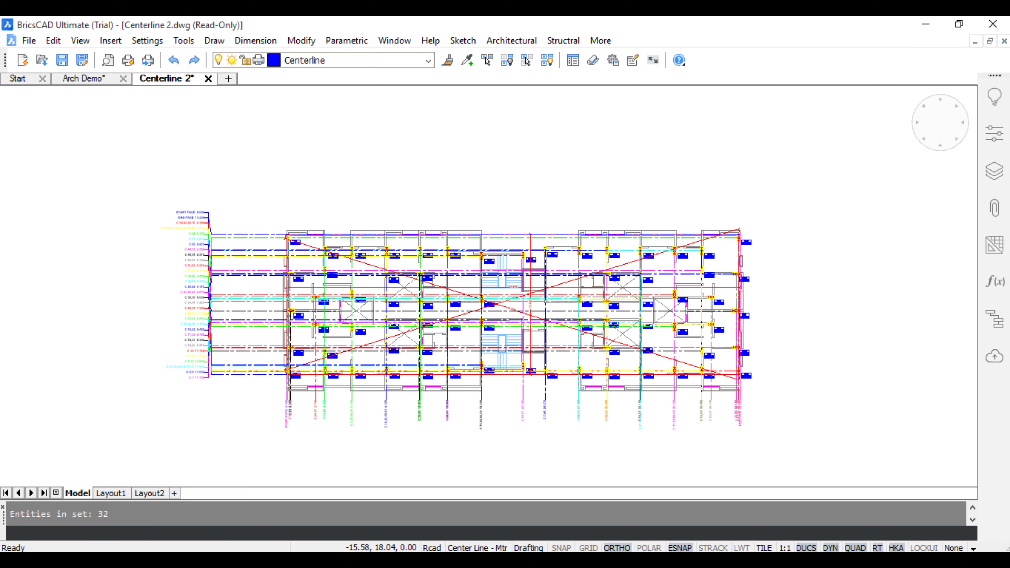
key("Return")
left_click(353, 195)
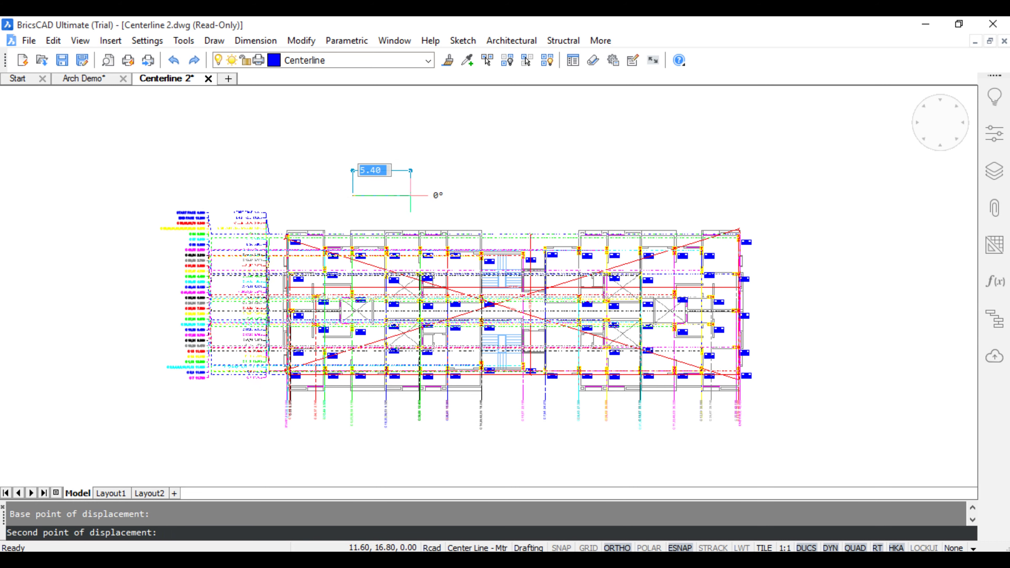
left_click(409, 195)
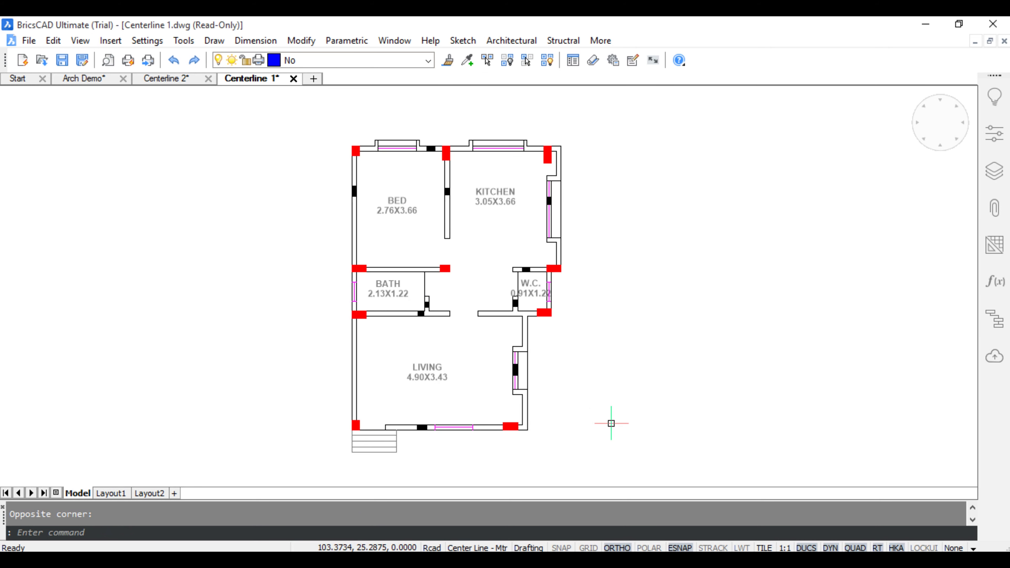
- Generate the Wall Centerline grid for the house plan in Centerline 1 with a text height of .3, using diagonal points around the plan
left_click(511, 41)
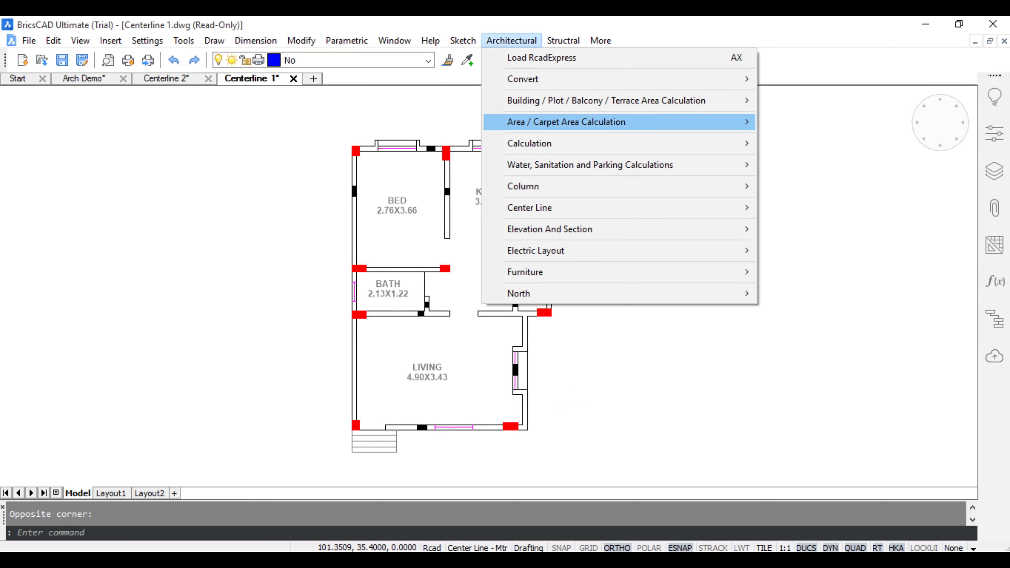
mouse_move(528, 207)
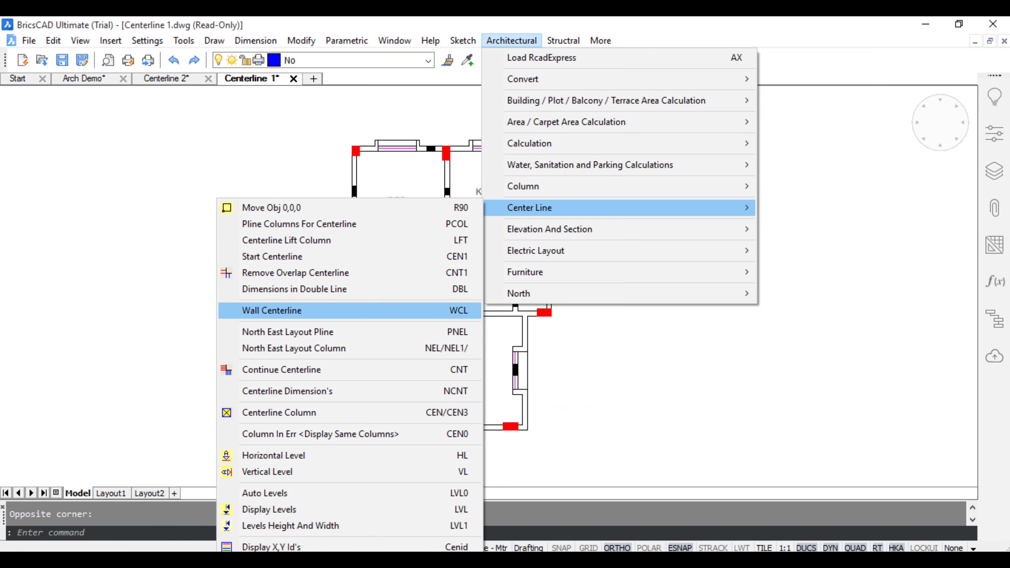
left_click(278, 310)
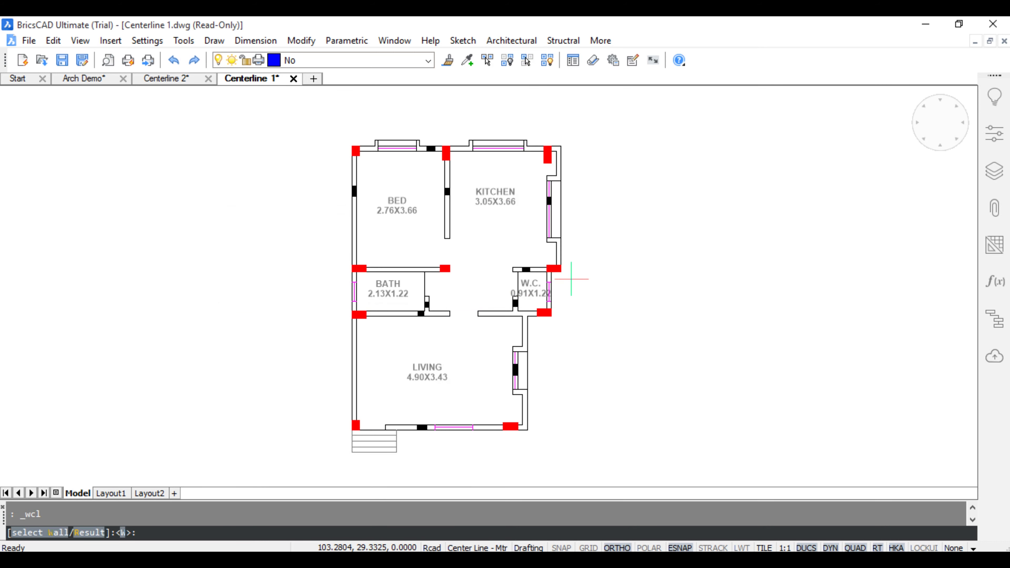
key("Return")
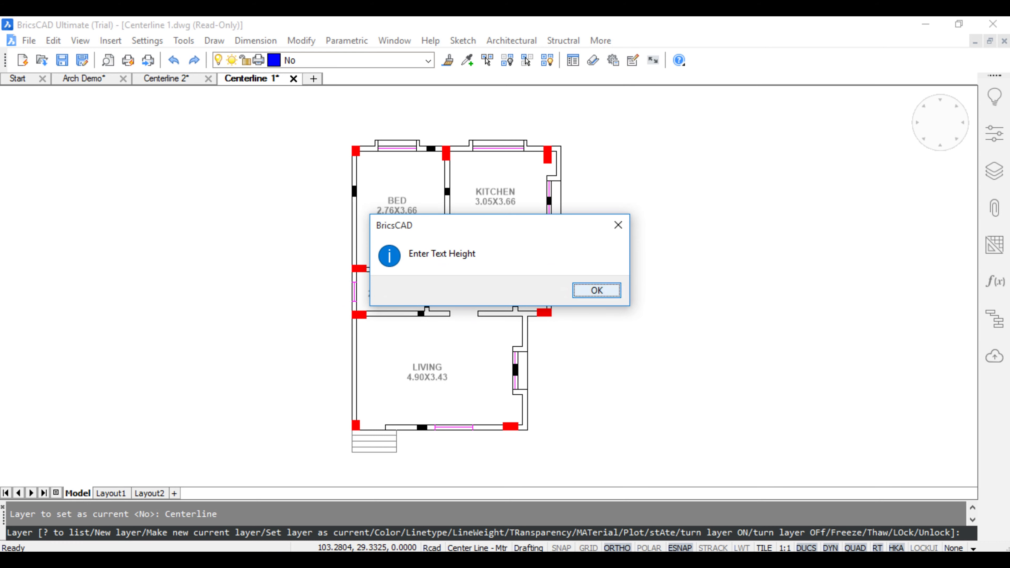
left_click(585, 289)
type(".3")
key("Return")
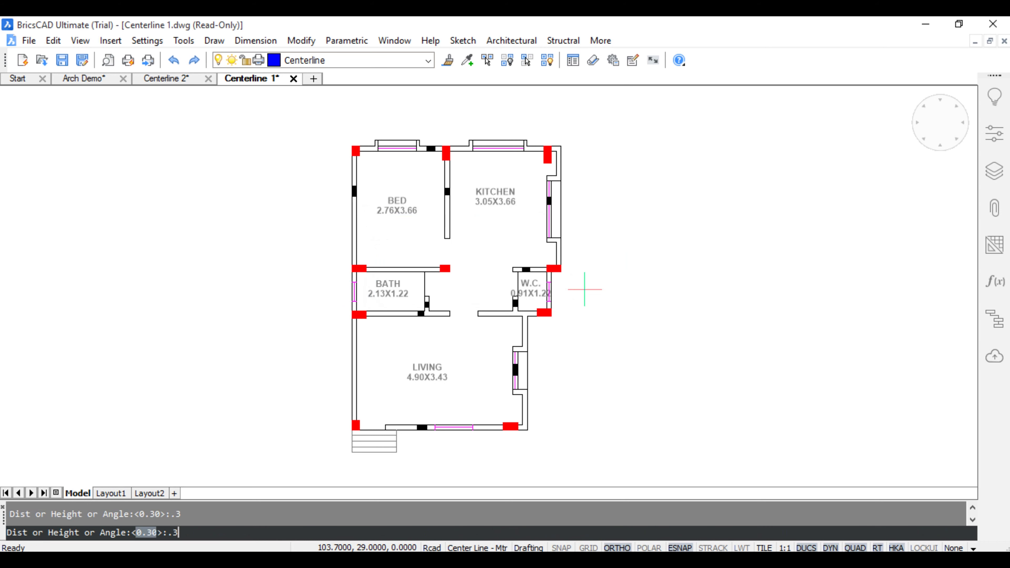
left_click(591, 118)
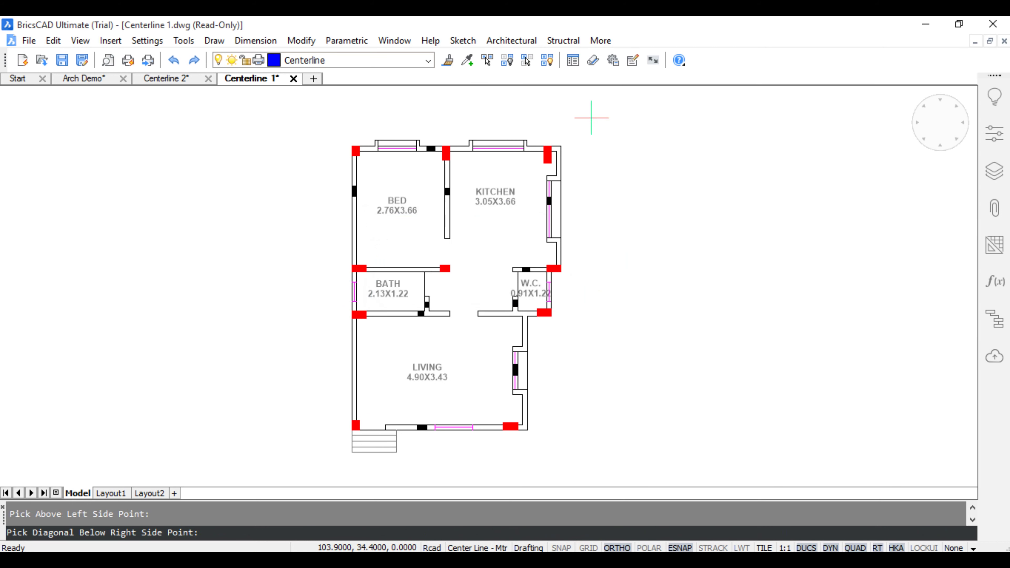
left_click(308, 467)
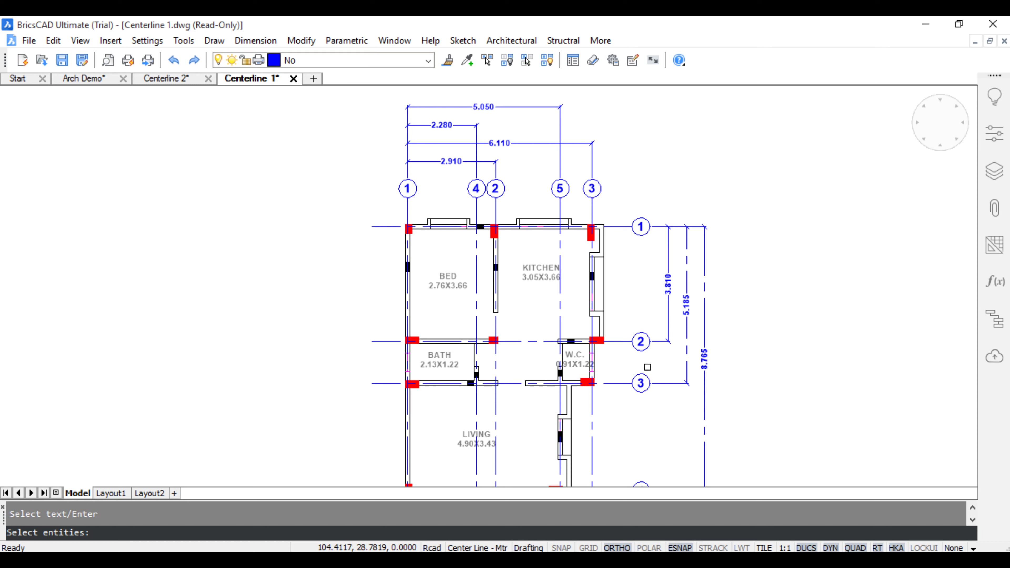
- Reletter the grid bubbles of the vertical centerlines as A to E, in order from the plan's left side
middle_click_drag(635, 328, 626, 275)
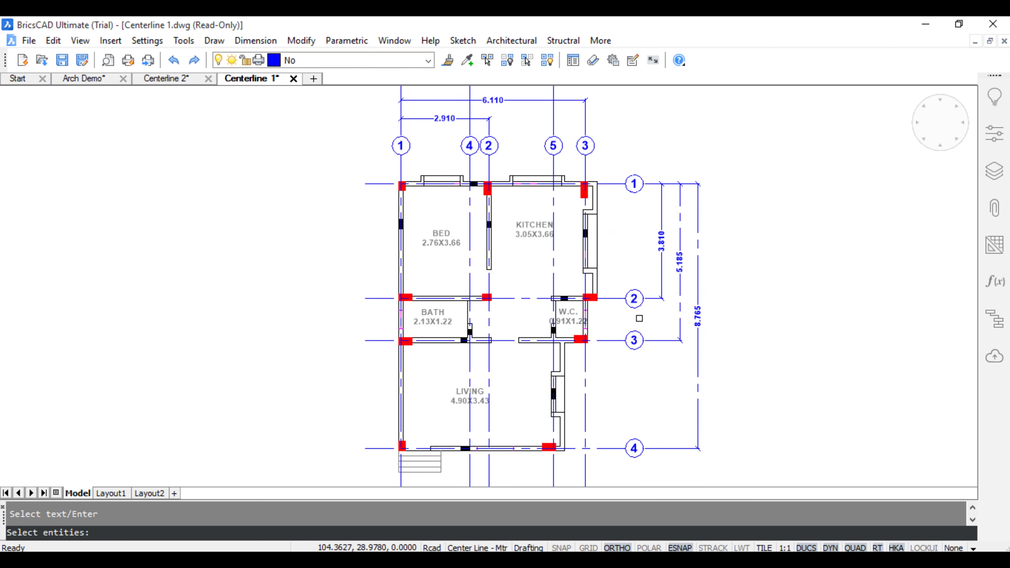
left_click(635, 190)
left_click(531, 231)
left_click(401, 147)
left_click(469, 146)
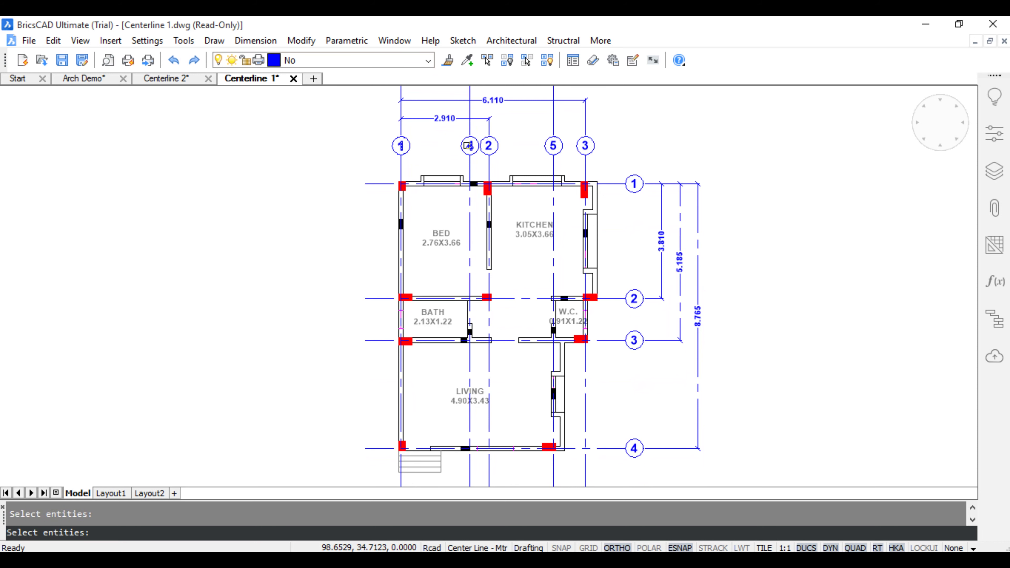
left_click(488, 146)
left_click(553, 146)
left_click(585, 146)
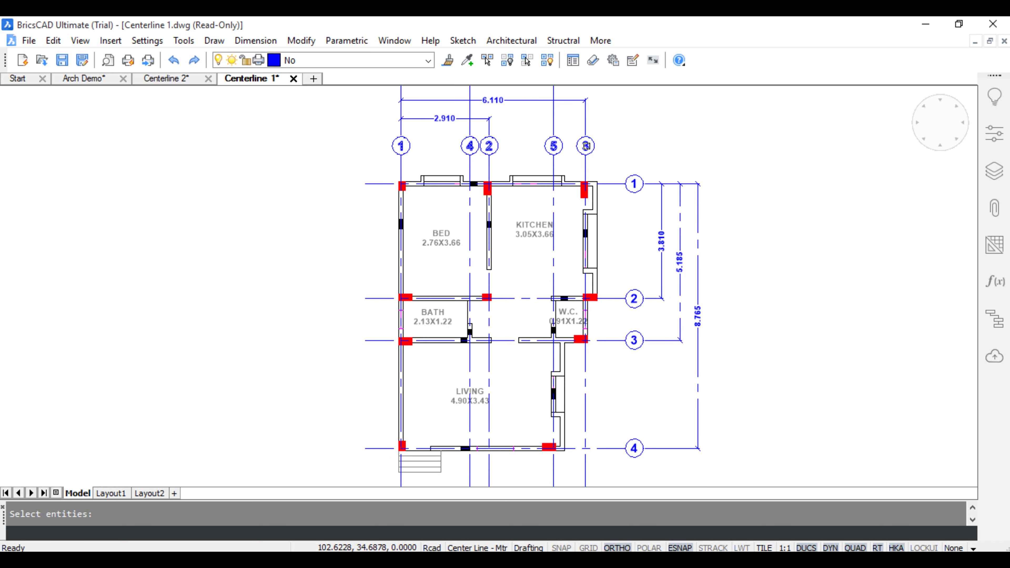
key("Return")
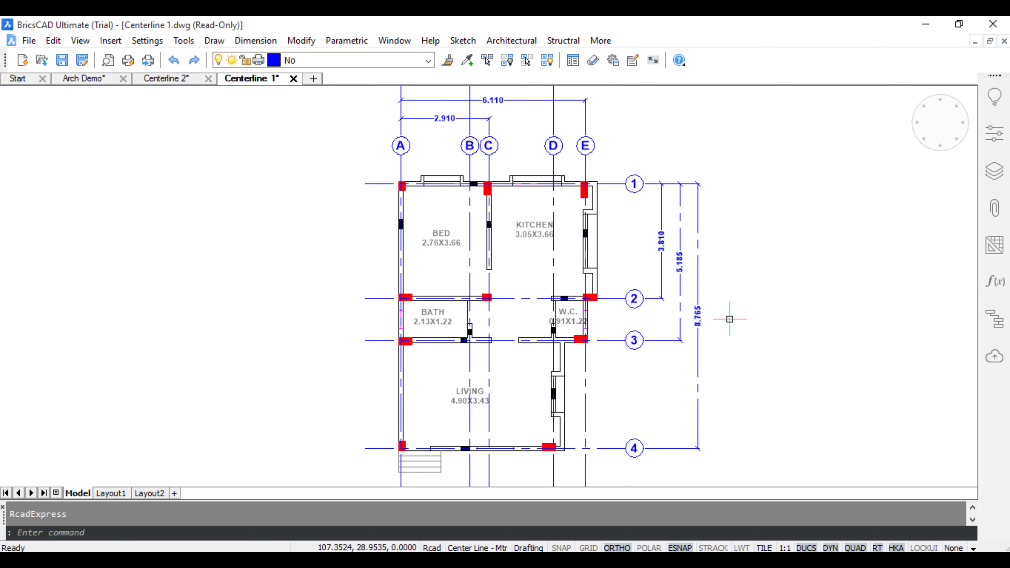